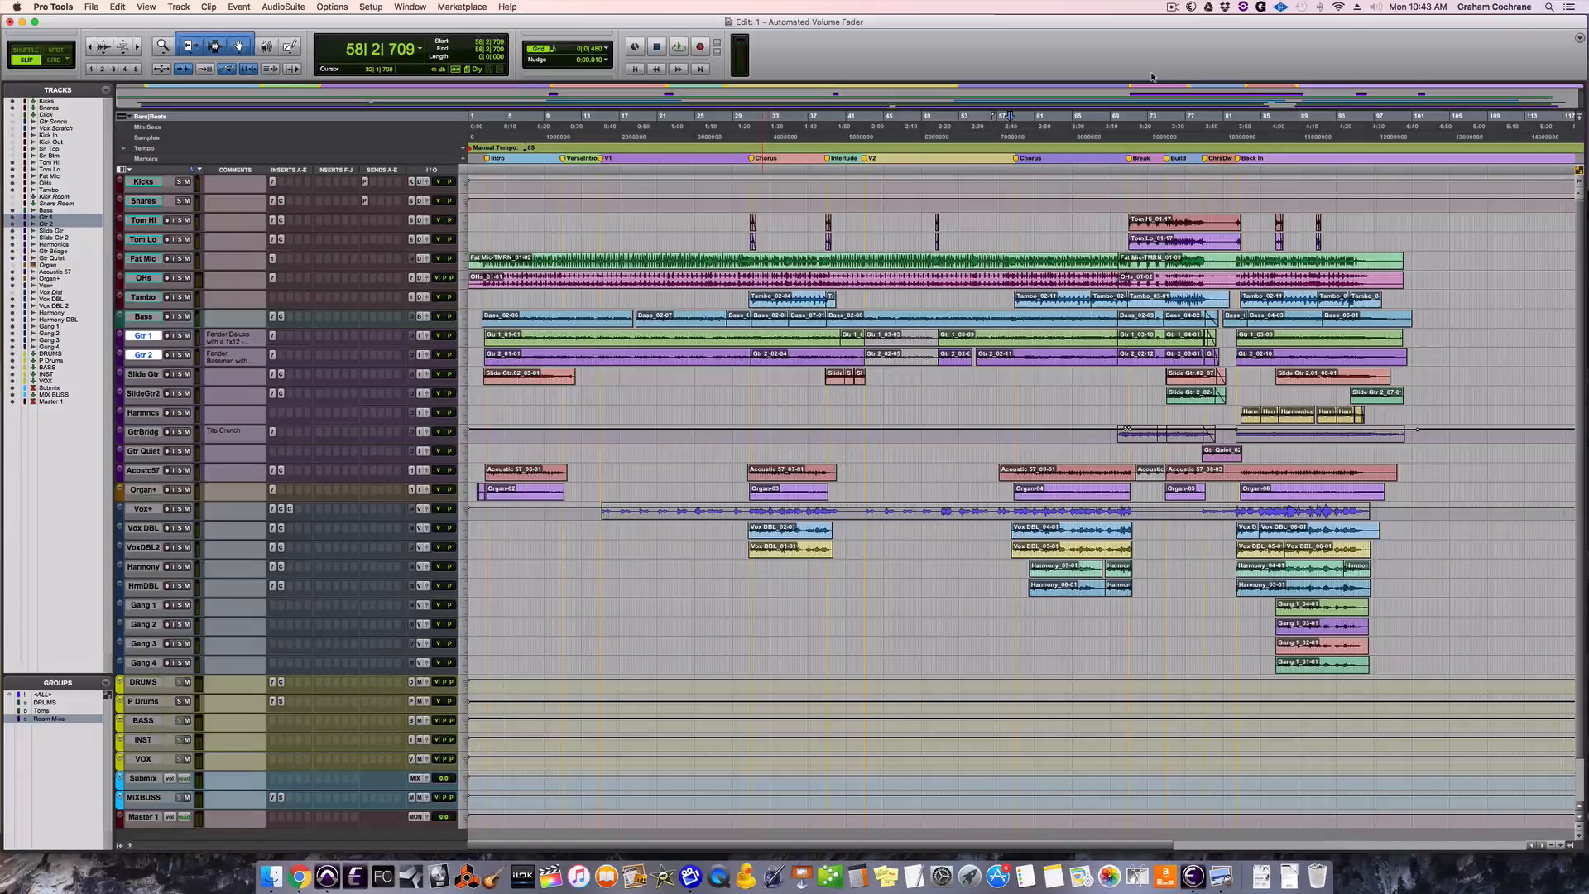
Step: Show the mixer and, during playback, bypass the compressors on all tracks and re-enable them to compare the sound
key("super+equal")
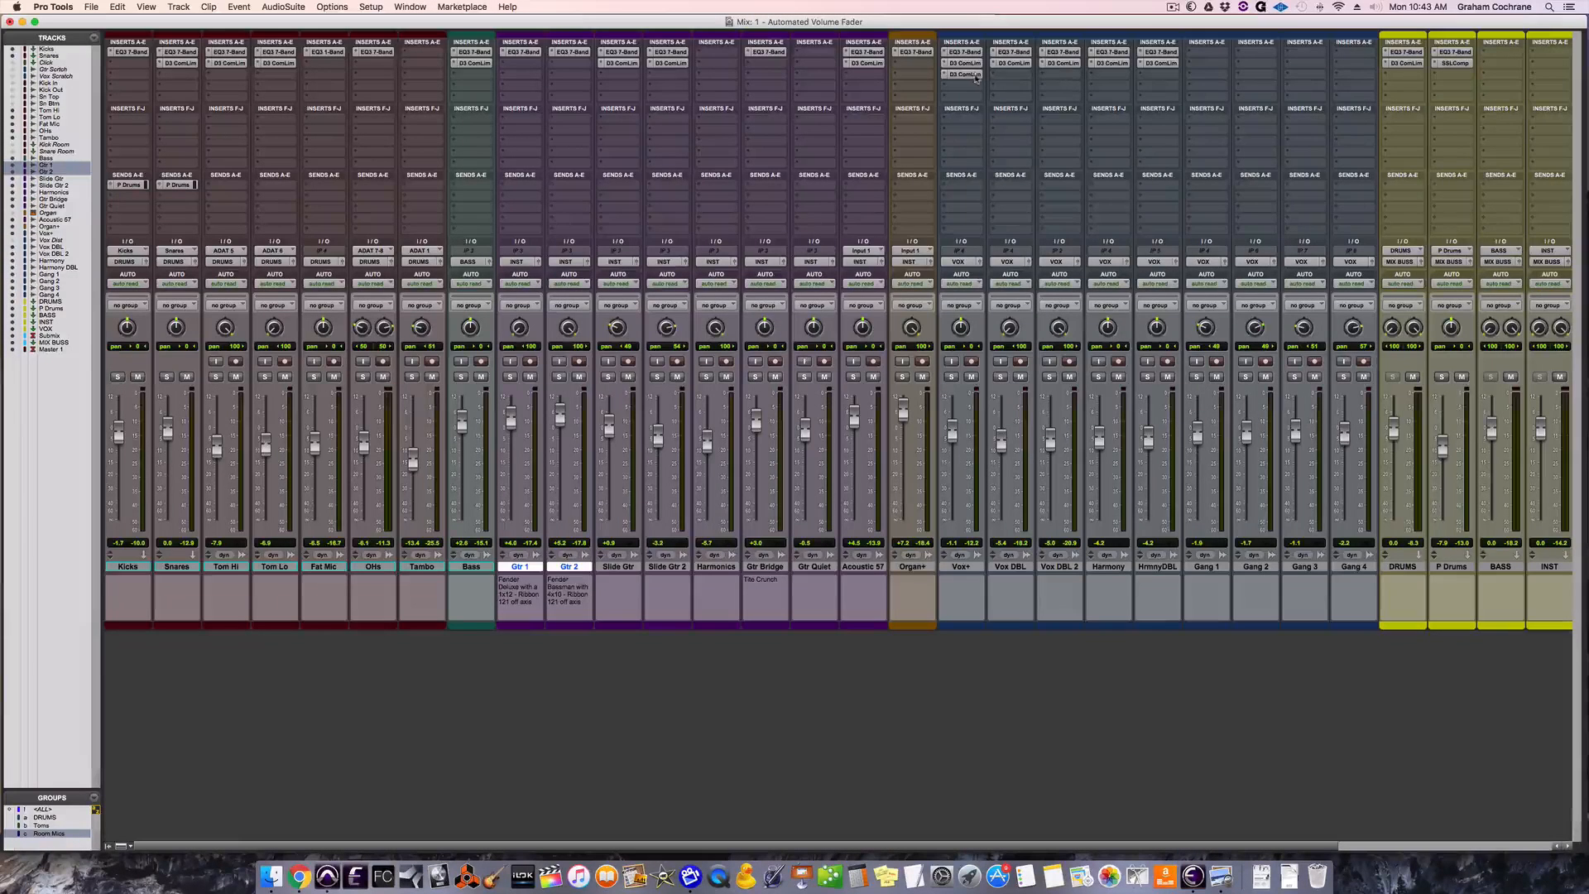
left_click_drag(949, 68, 954, 76)
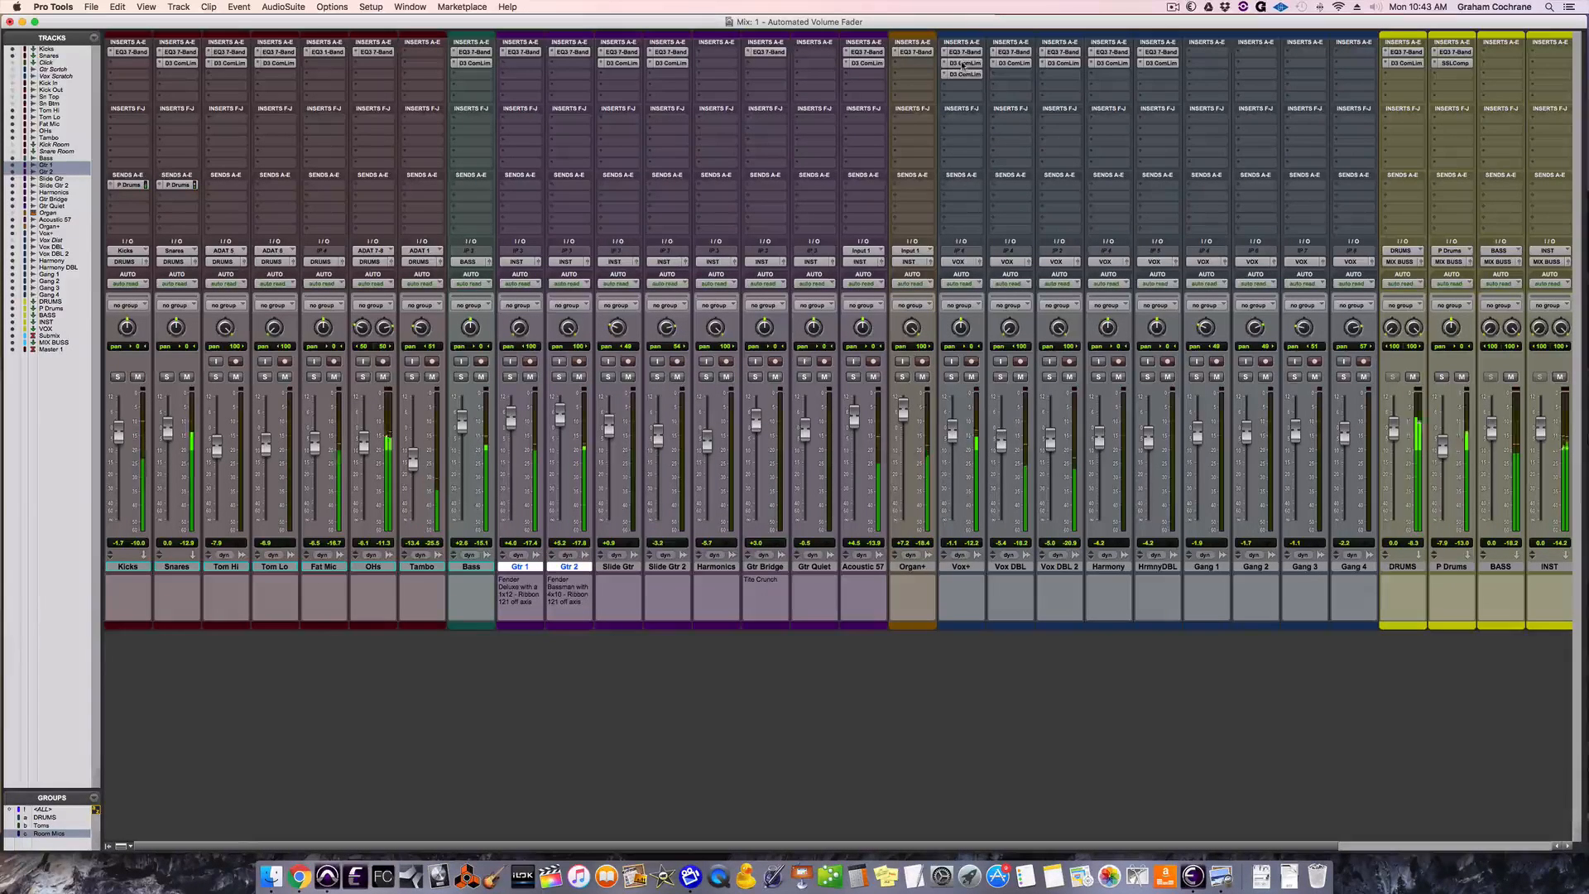
left_click(962, 64, "alt+super")
left_click(962, 76, "alt+super")
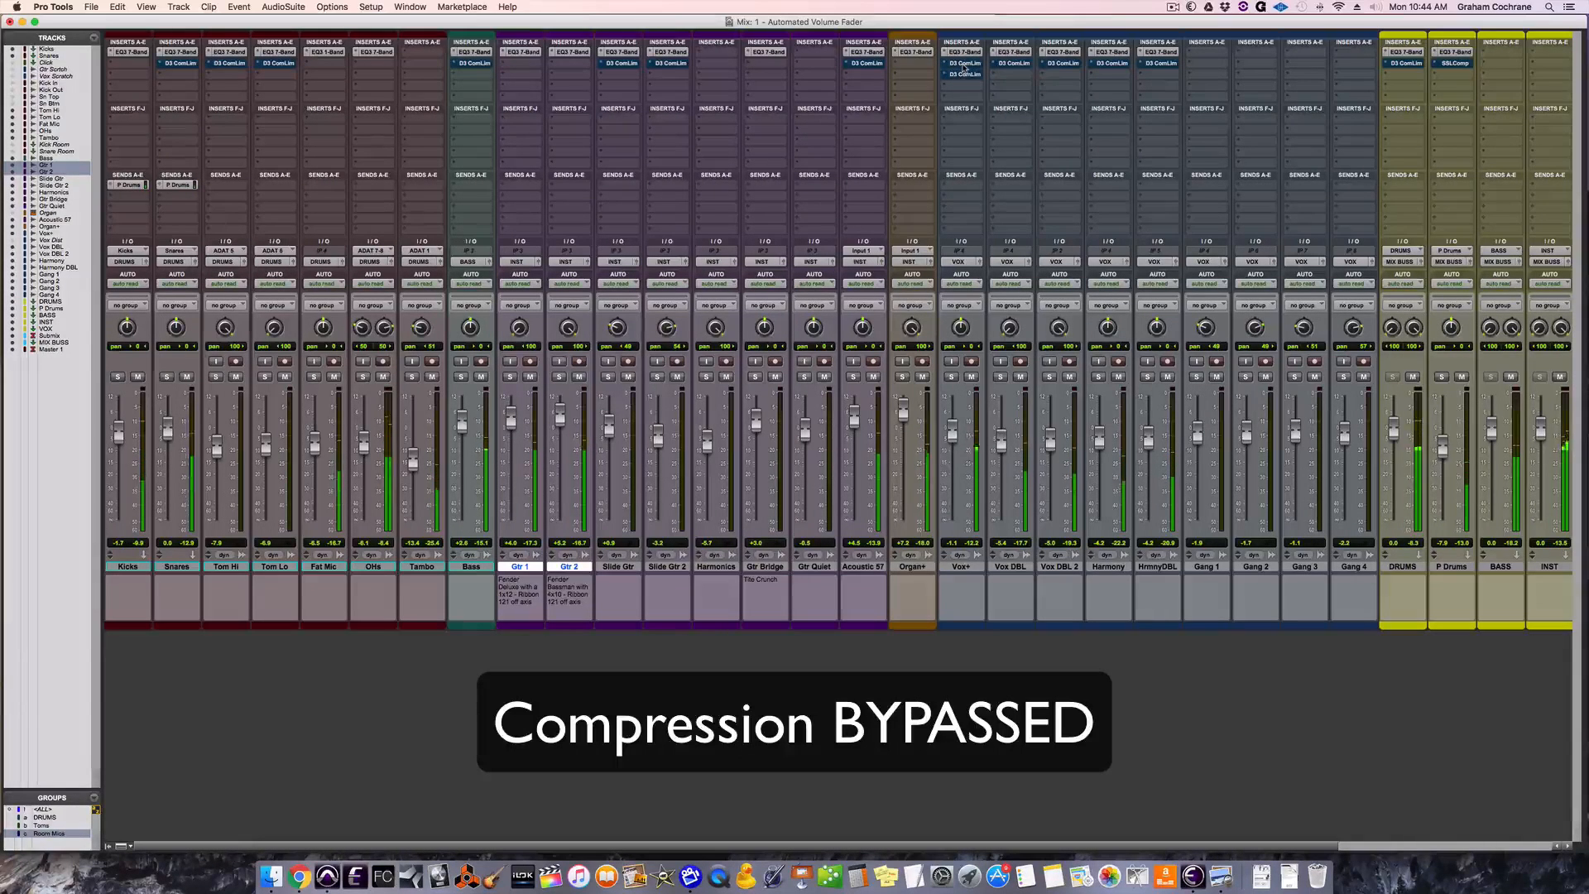
left_click(964, 63, "alt+super")
left_click(963, 75, "alt+super")
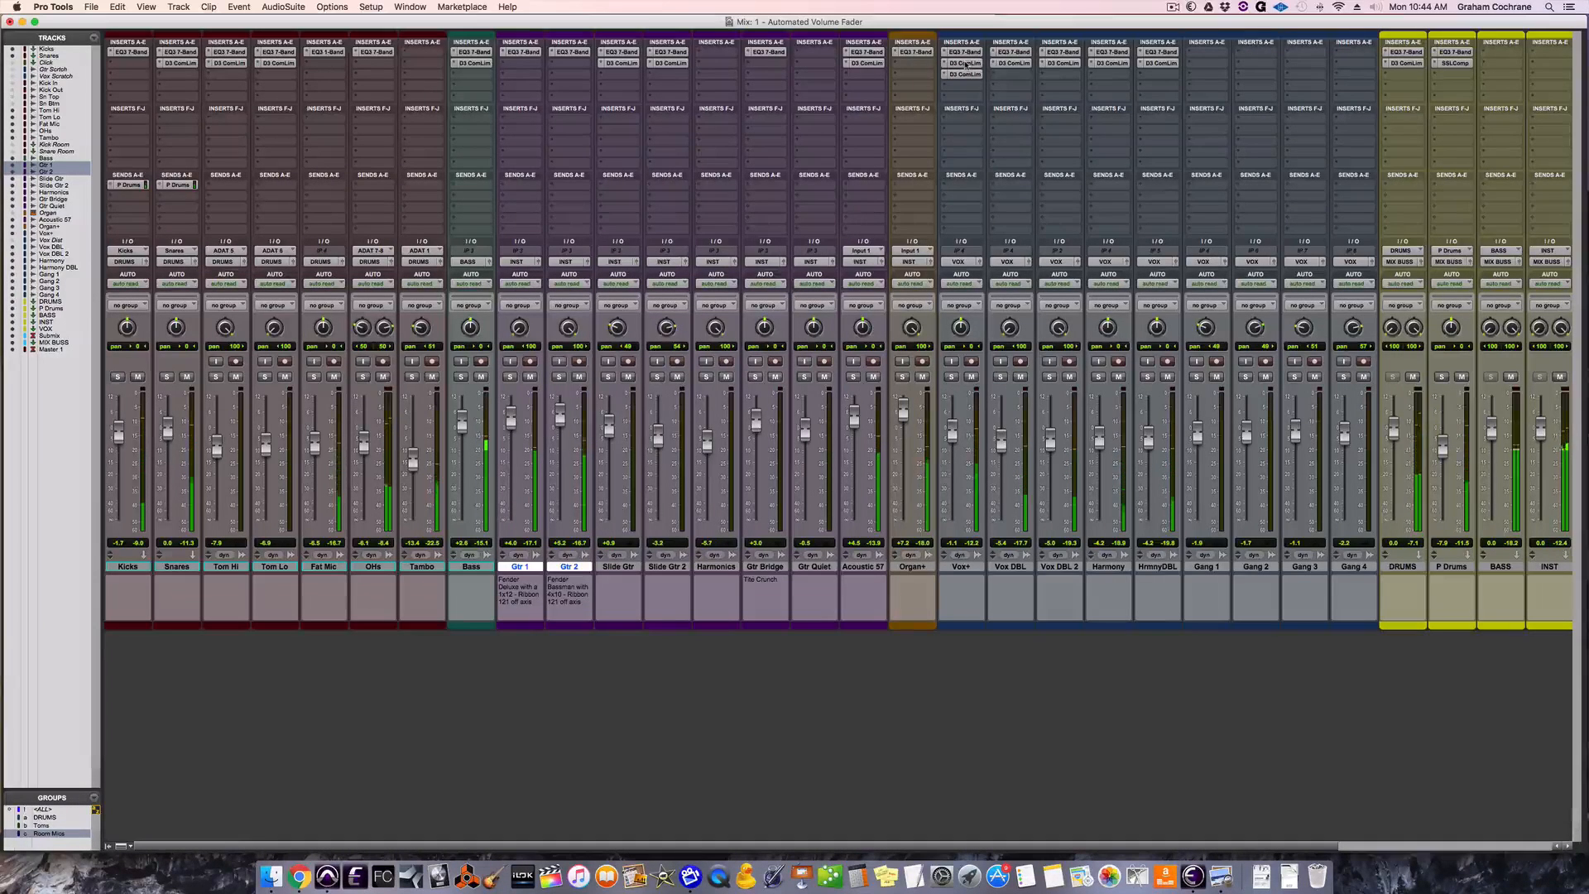
Step: Repeat the comparison by bypassing both rows of compressor inserts across the mix and switching them back on
left_click(963, 63, "alt+super")
left_click(963, 74, "alt+super")
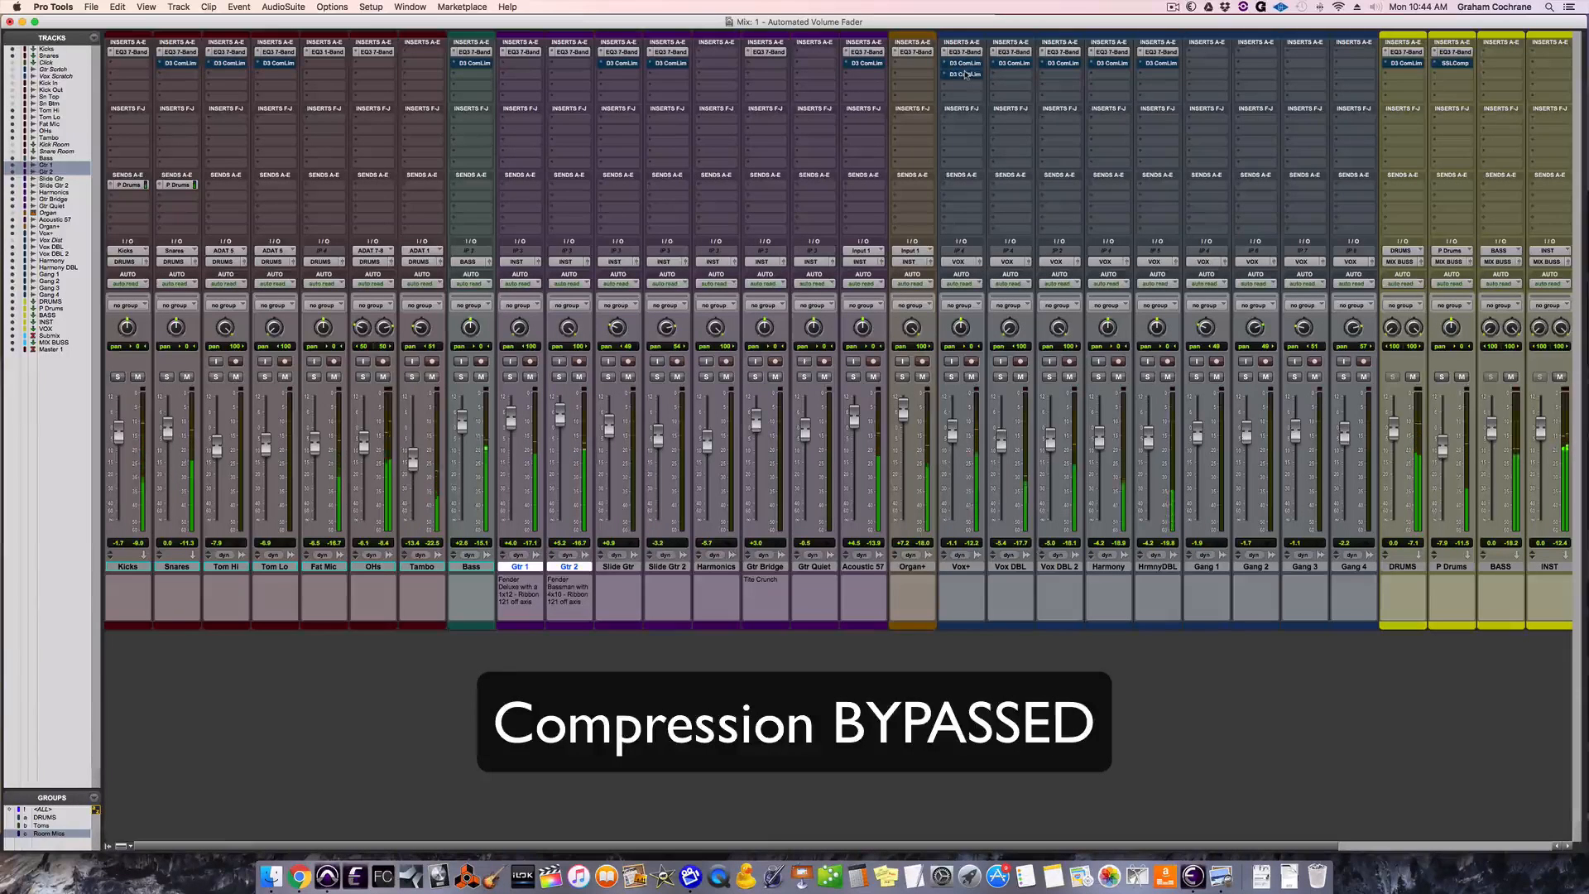
left_click(965, 64, "alt+super")
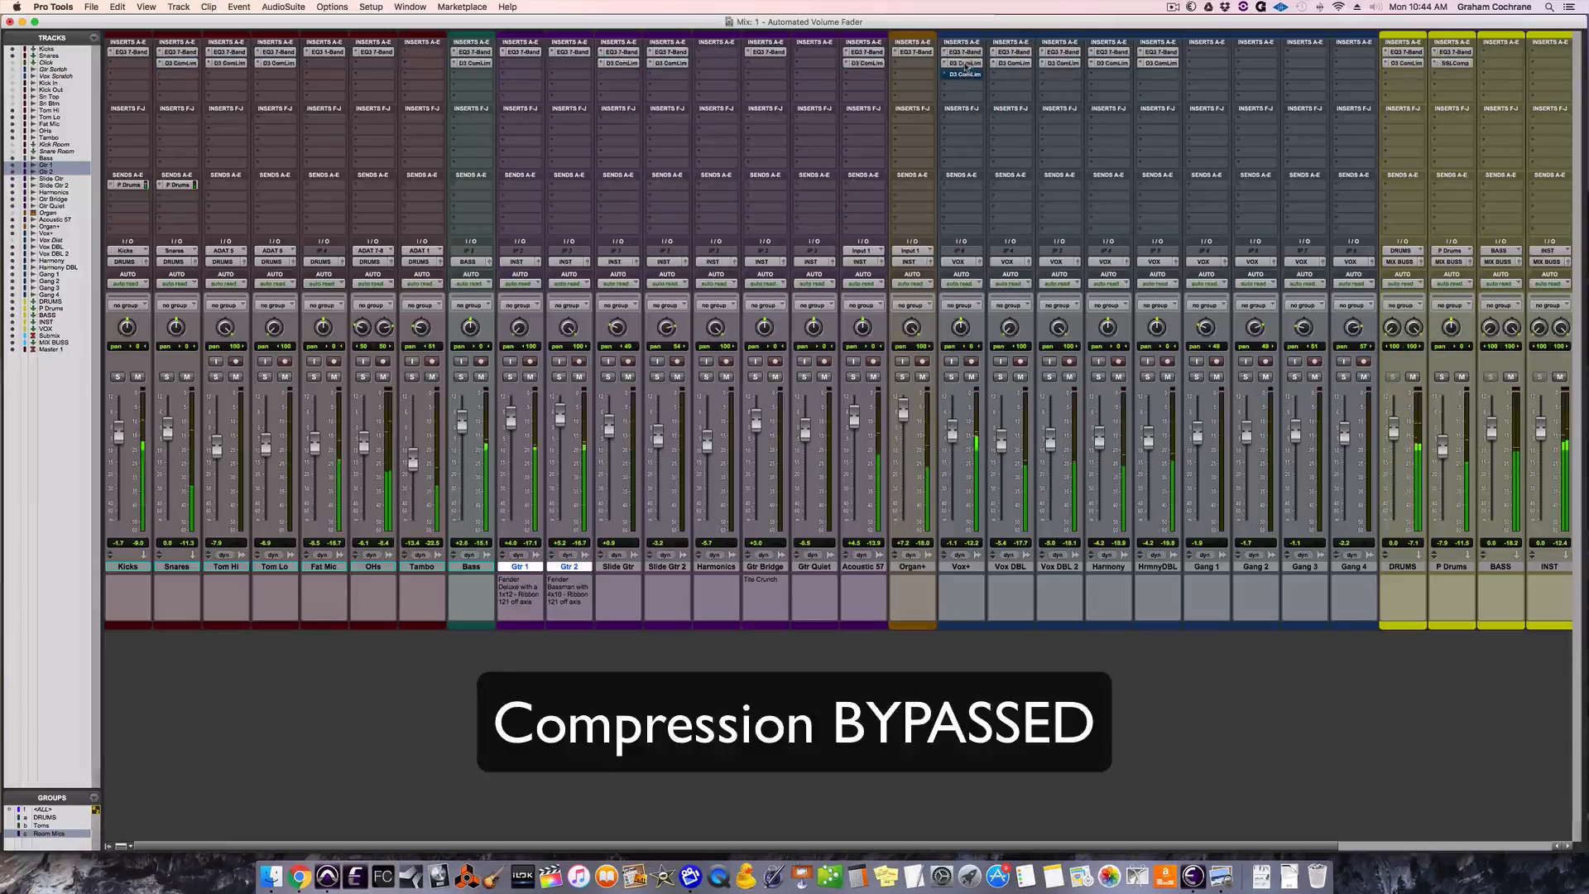
left_click(965, 74, "alt+super")
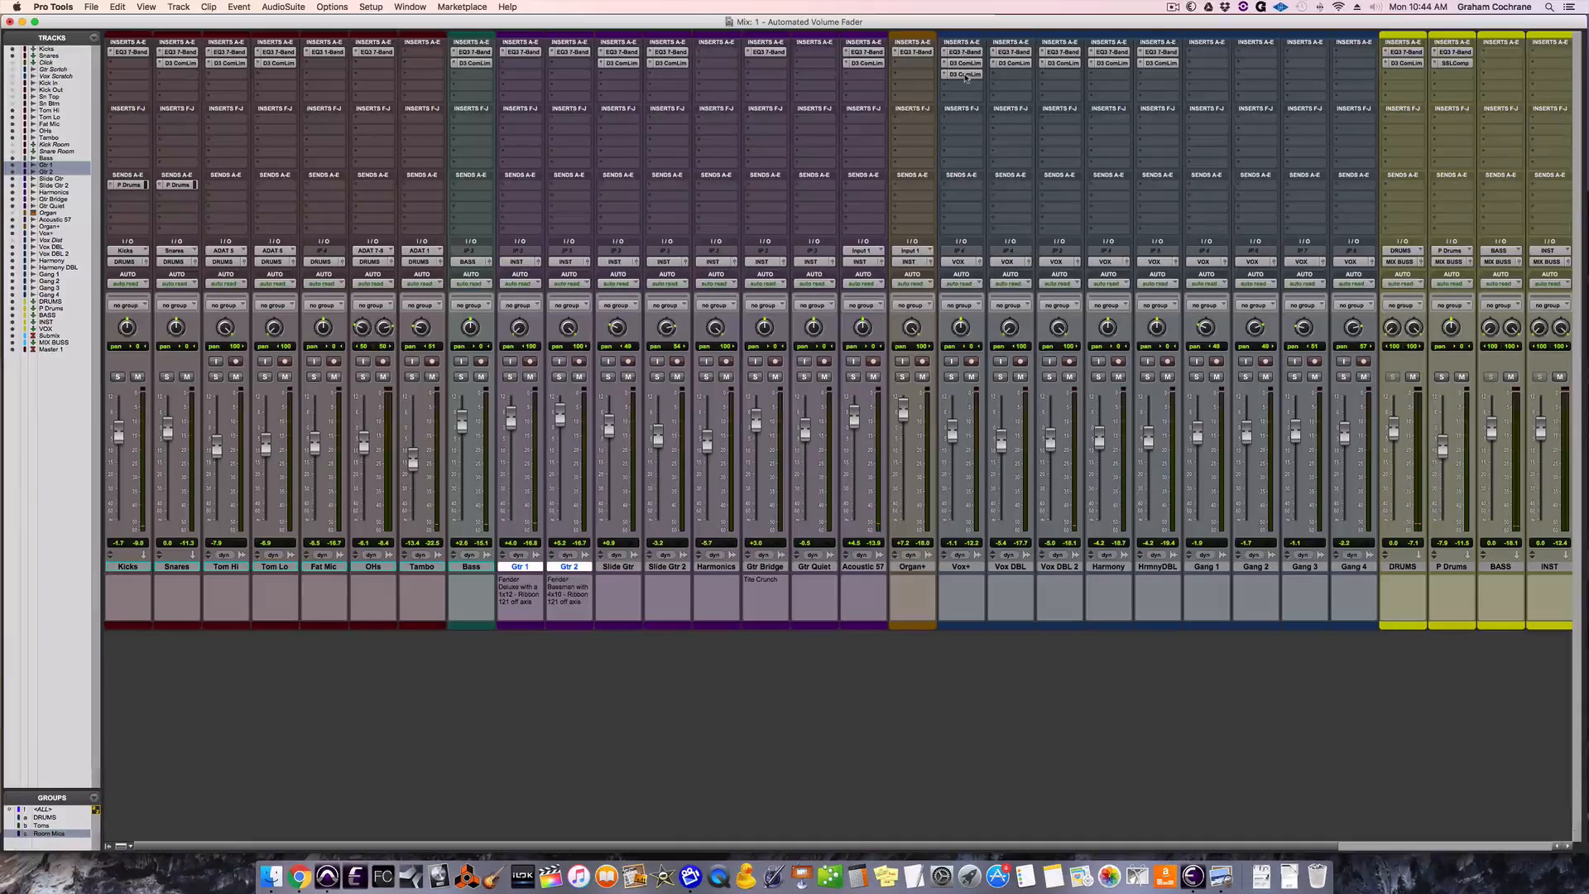
Step: Return to the edit window, open the Vox+ track's Dyn3 Compressor/Limiter, and reposition the plug-in window over the clips
key("super+equal")
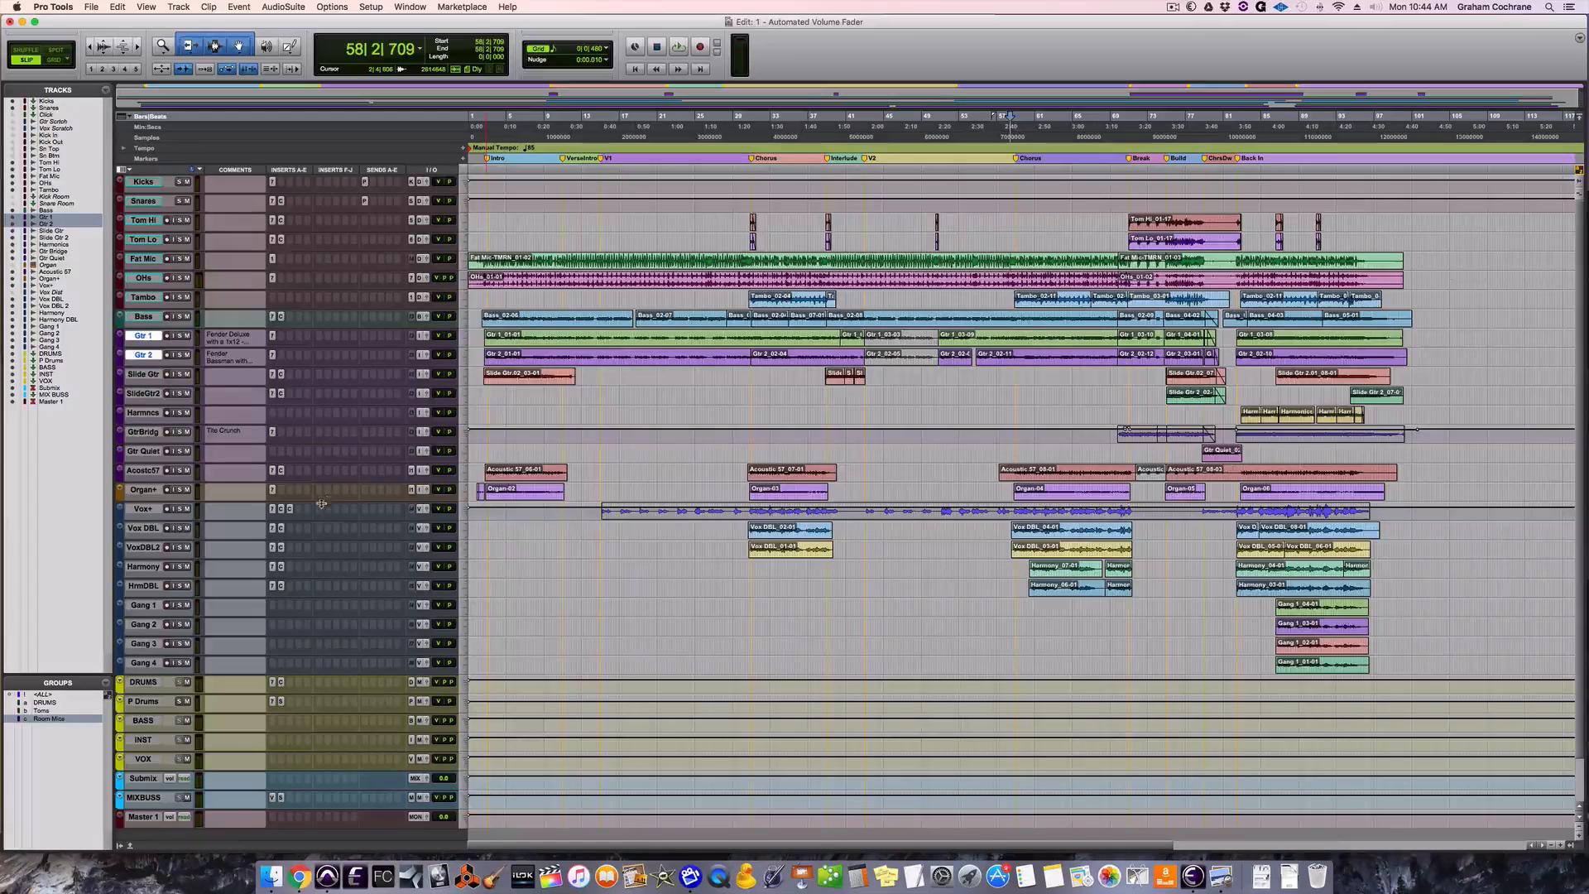
left_click(282, 508)
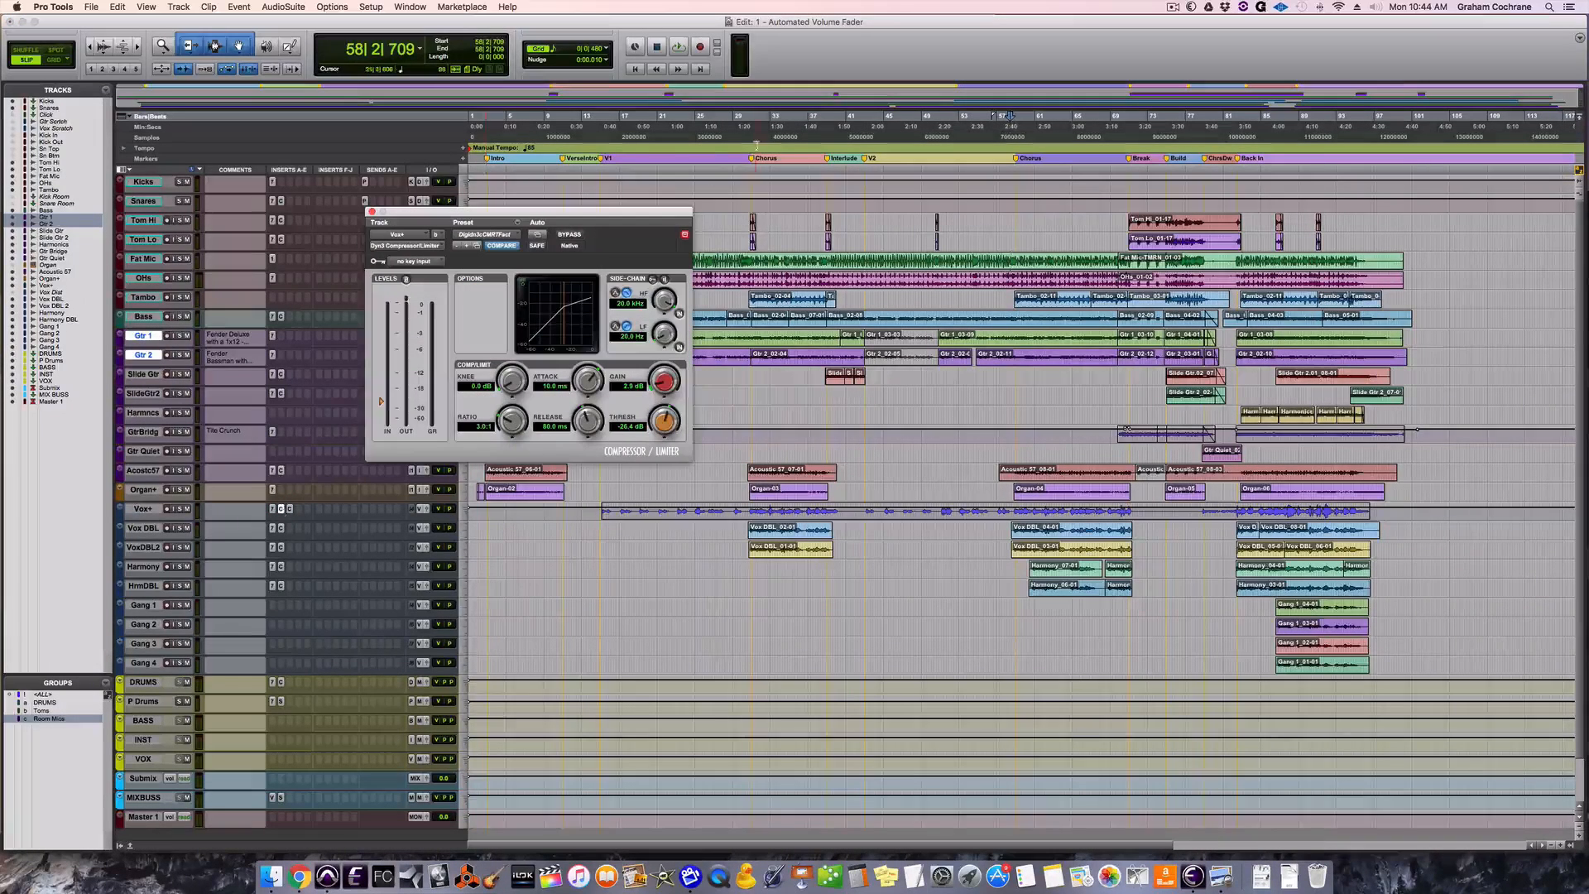
left_click_drag(619, 215, 933, 409)
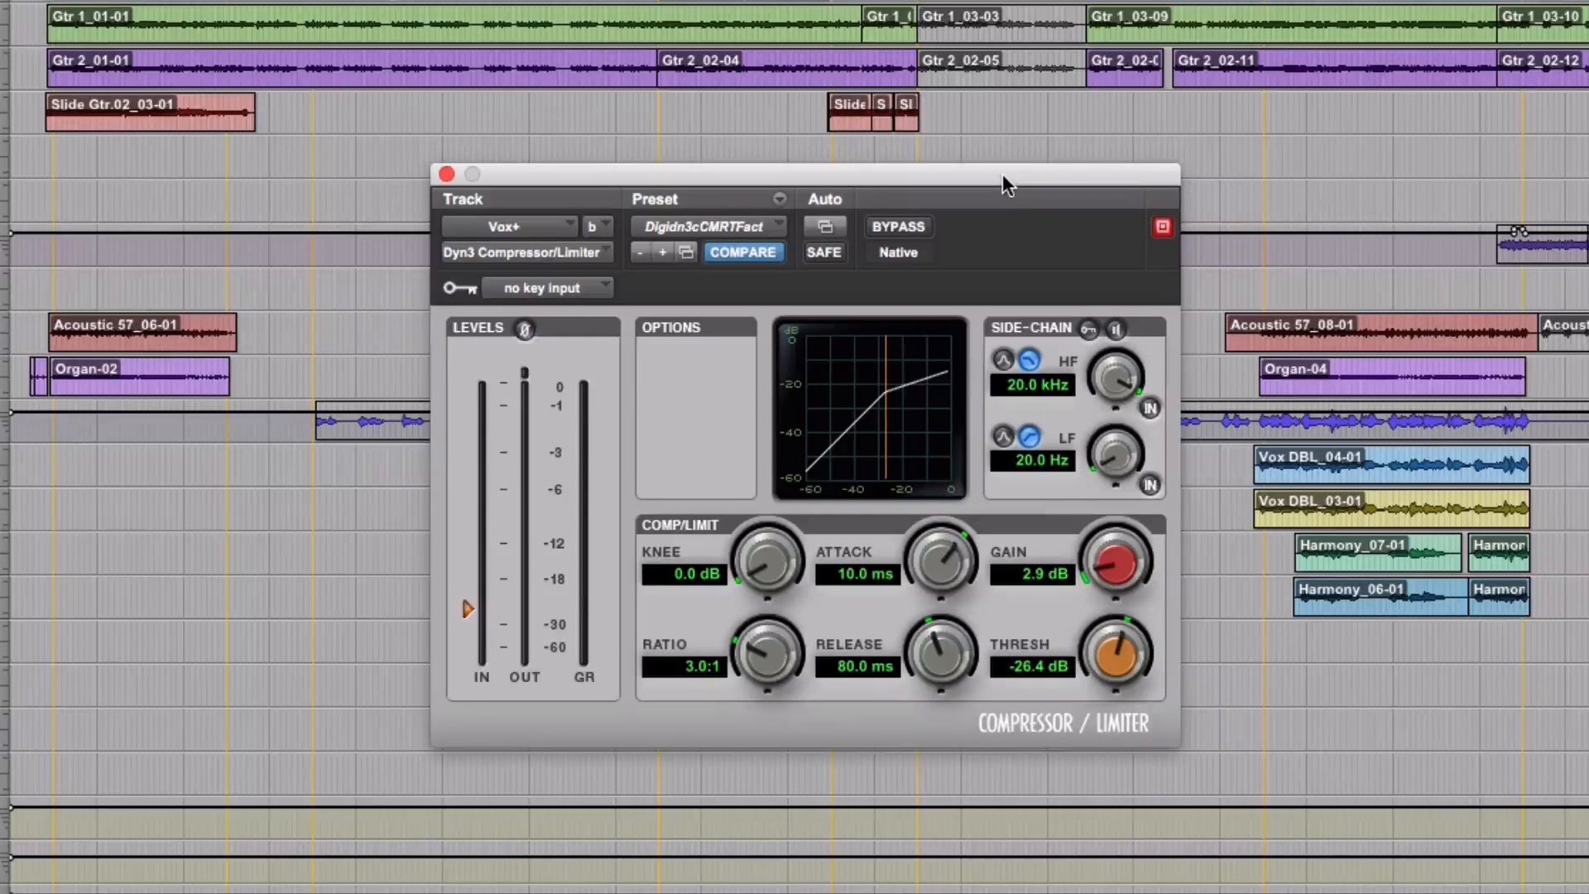
key("super+equal")
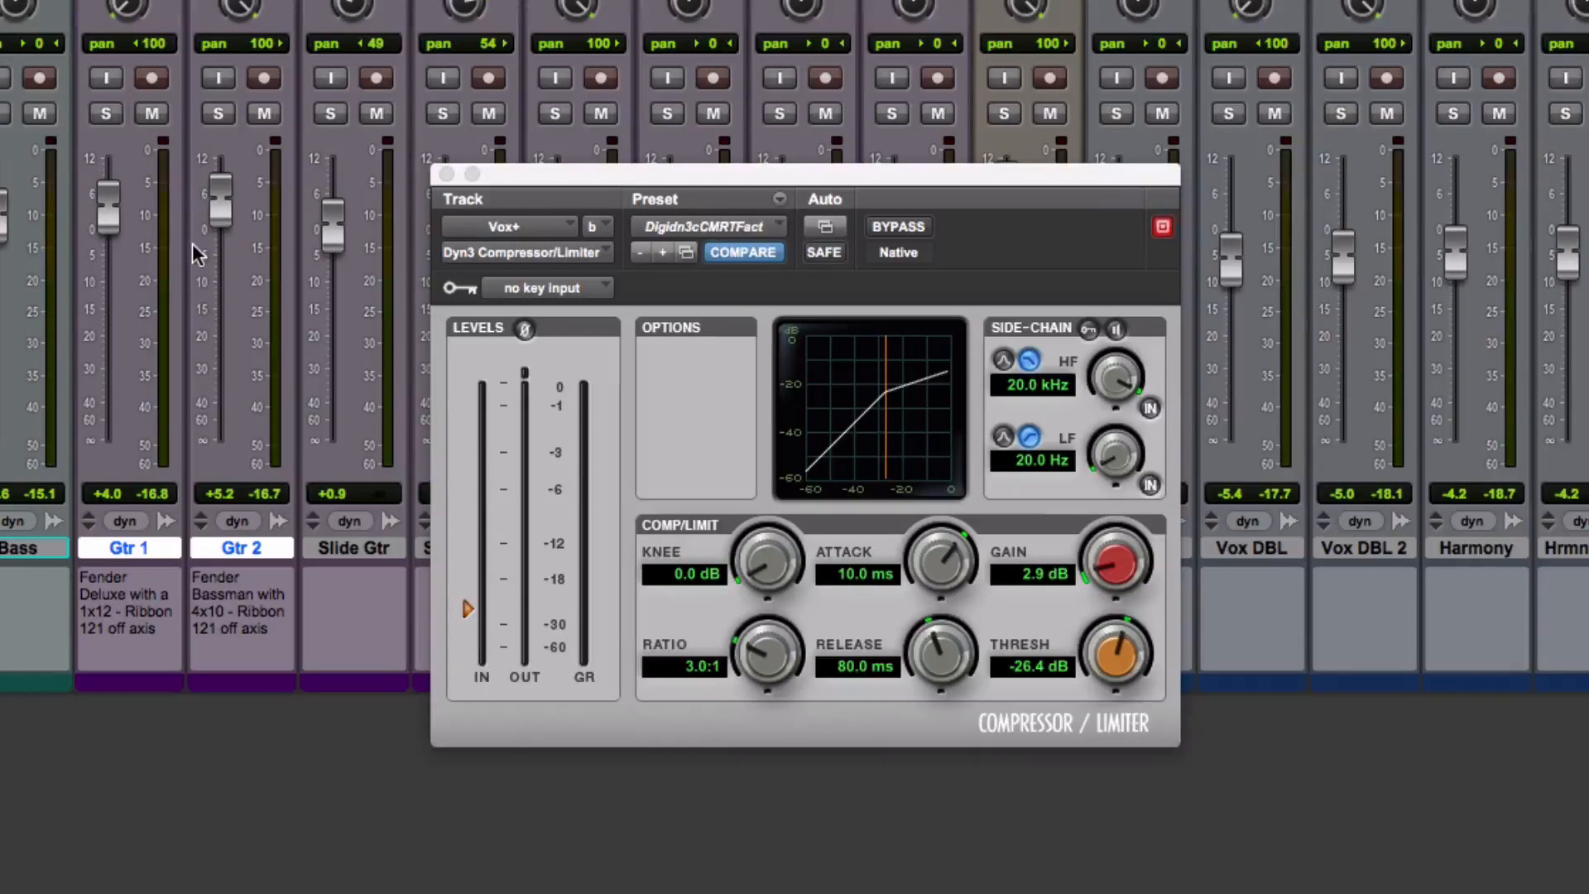
key("super+equal")
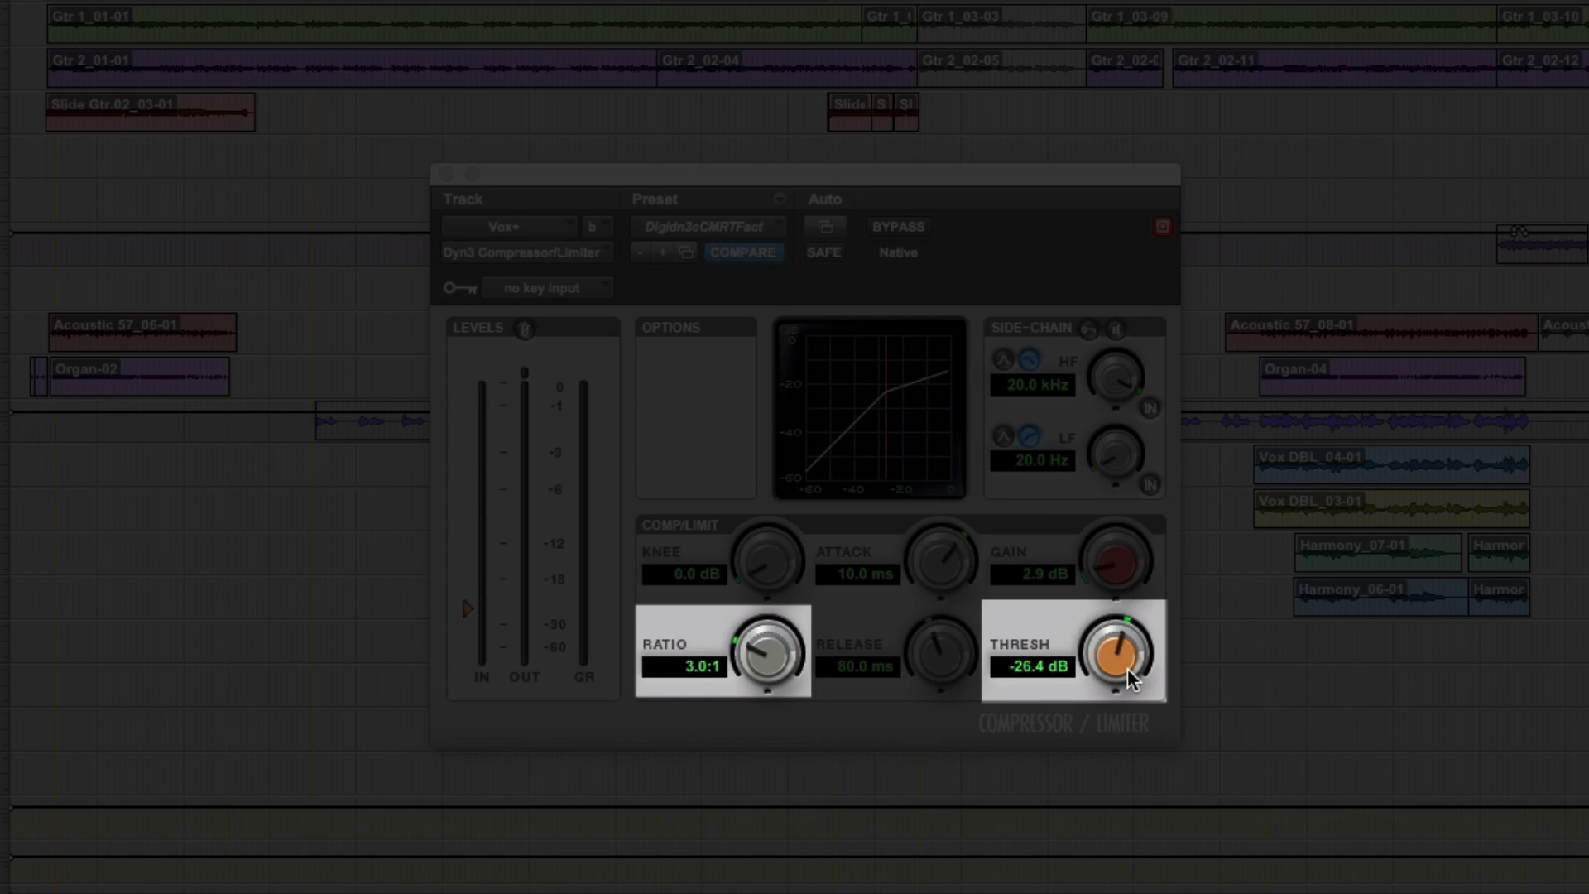
Step: Reset the Vox+ compressor's threshold to 0.0 dB, and lower it to -26.1 dB
left_click(1127, 668, "alt")
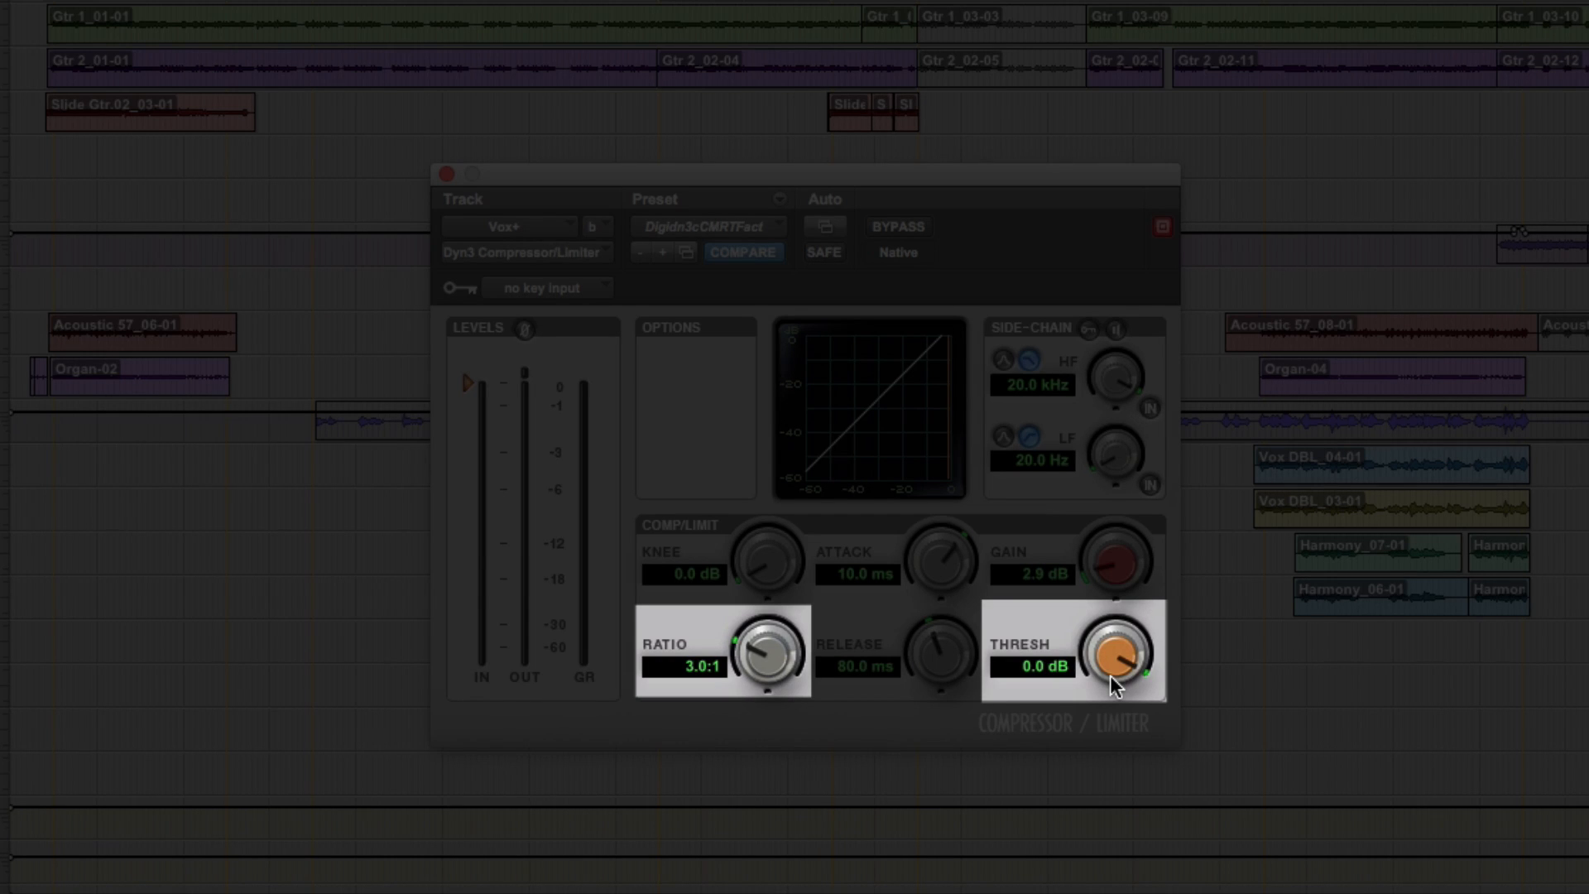
mouse_move(1119, 671)
left_mouse_down()
mouse_move(1110, 740)
mouse_move(1109, 677)
mouse_move(1107, 691)
left_mouse_up()
left_click_drag(1107, 664, 1110, 737)
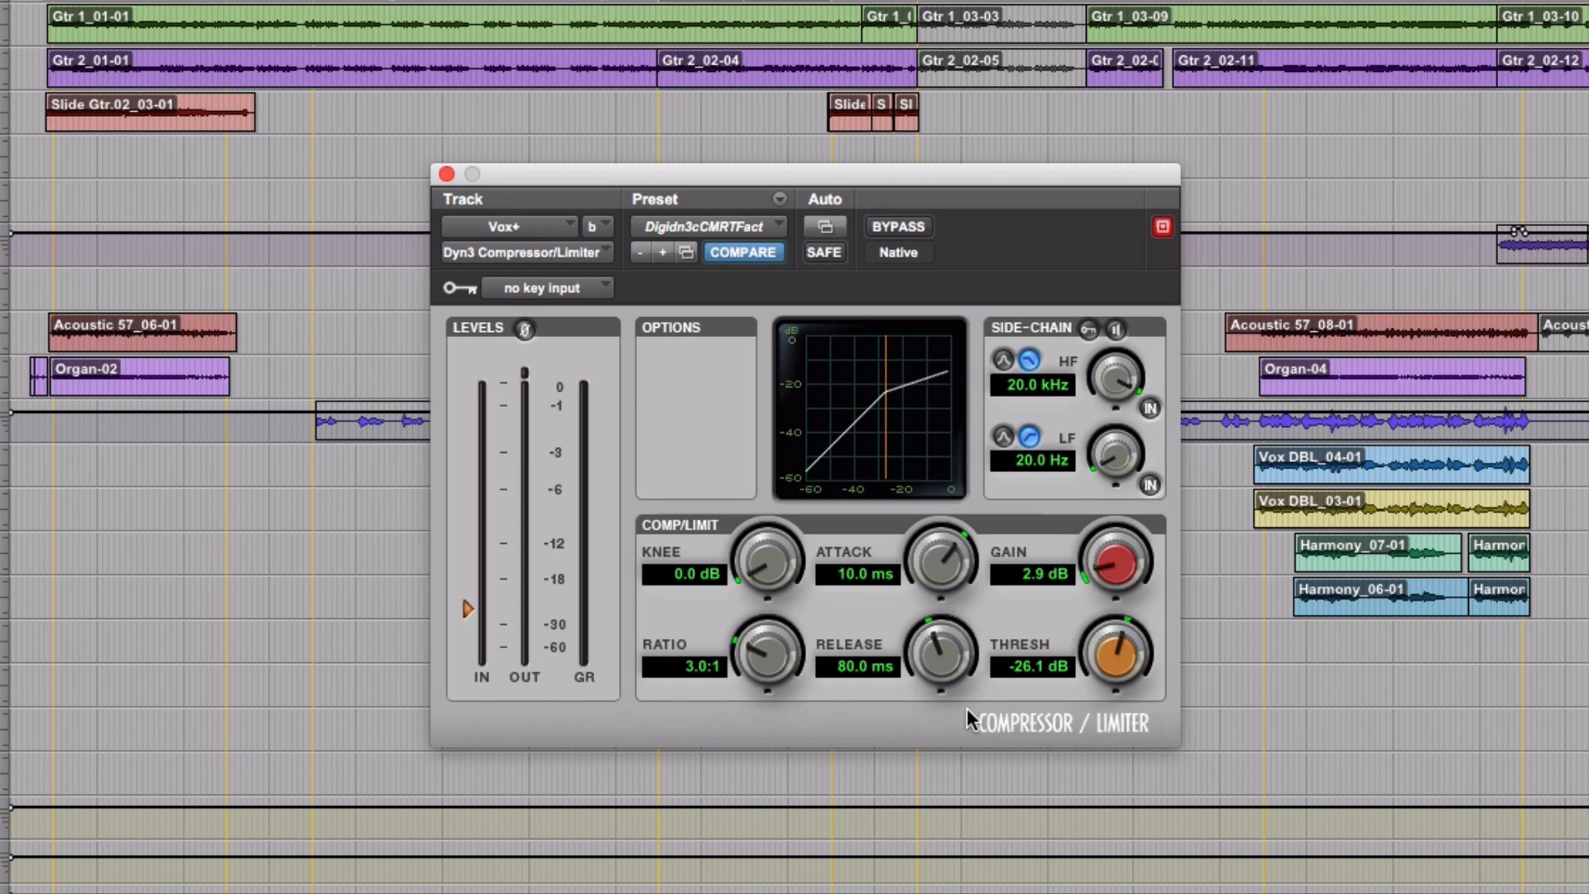
key("super+equal")
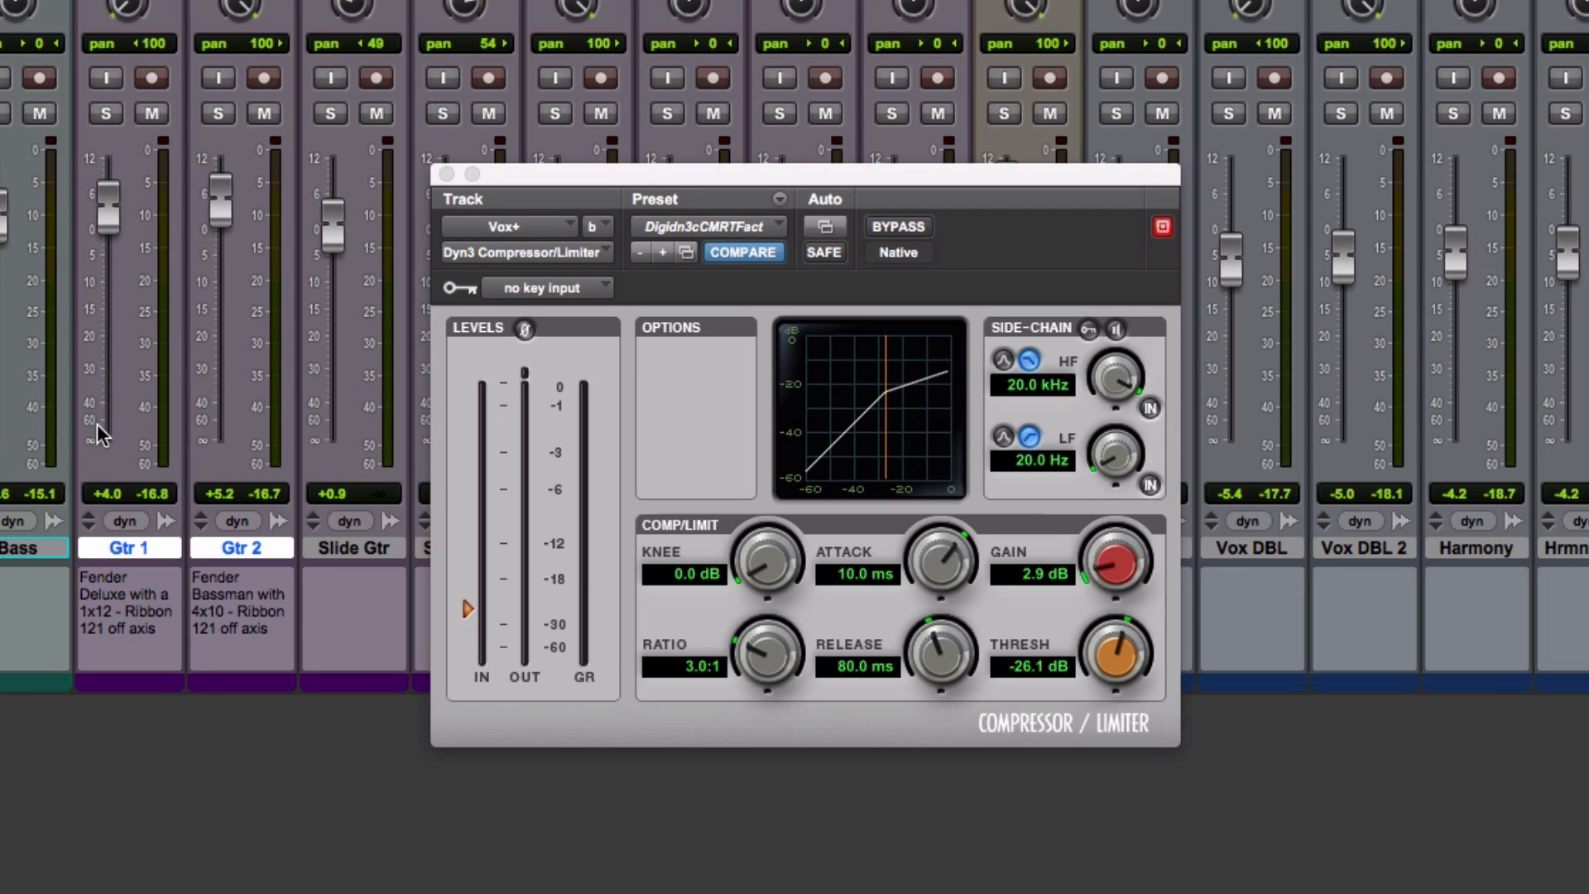
key("super+equal")
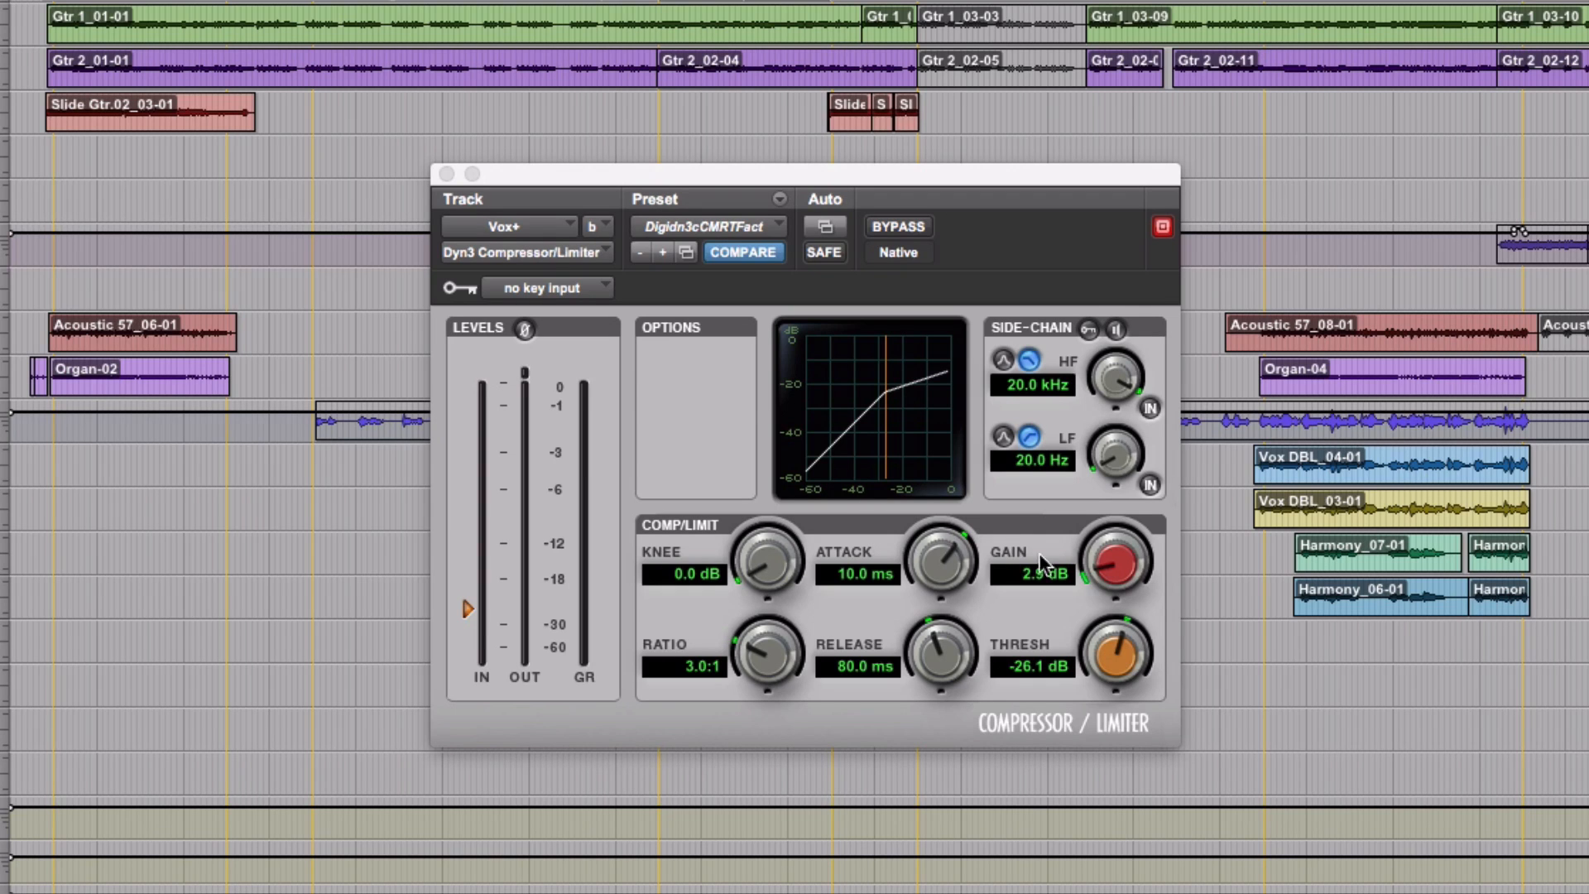
Step: Move the compressor window clear of the Vox+ track, and enlarge that track with its clip waveform shown
left_click_drag(824, 172, 849, 0)
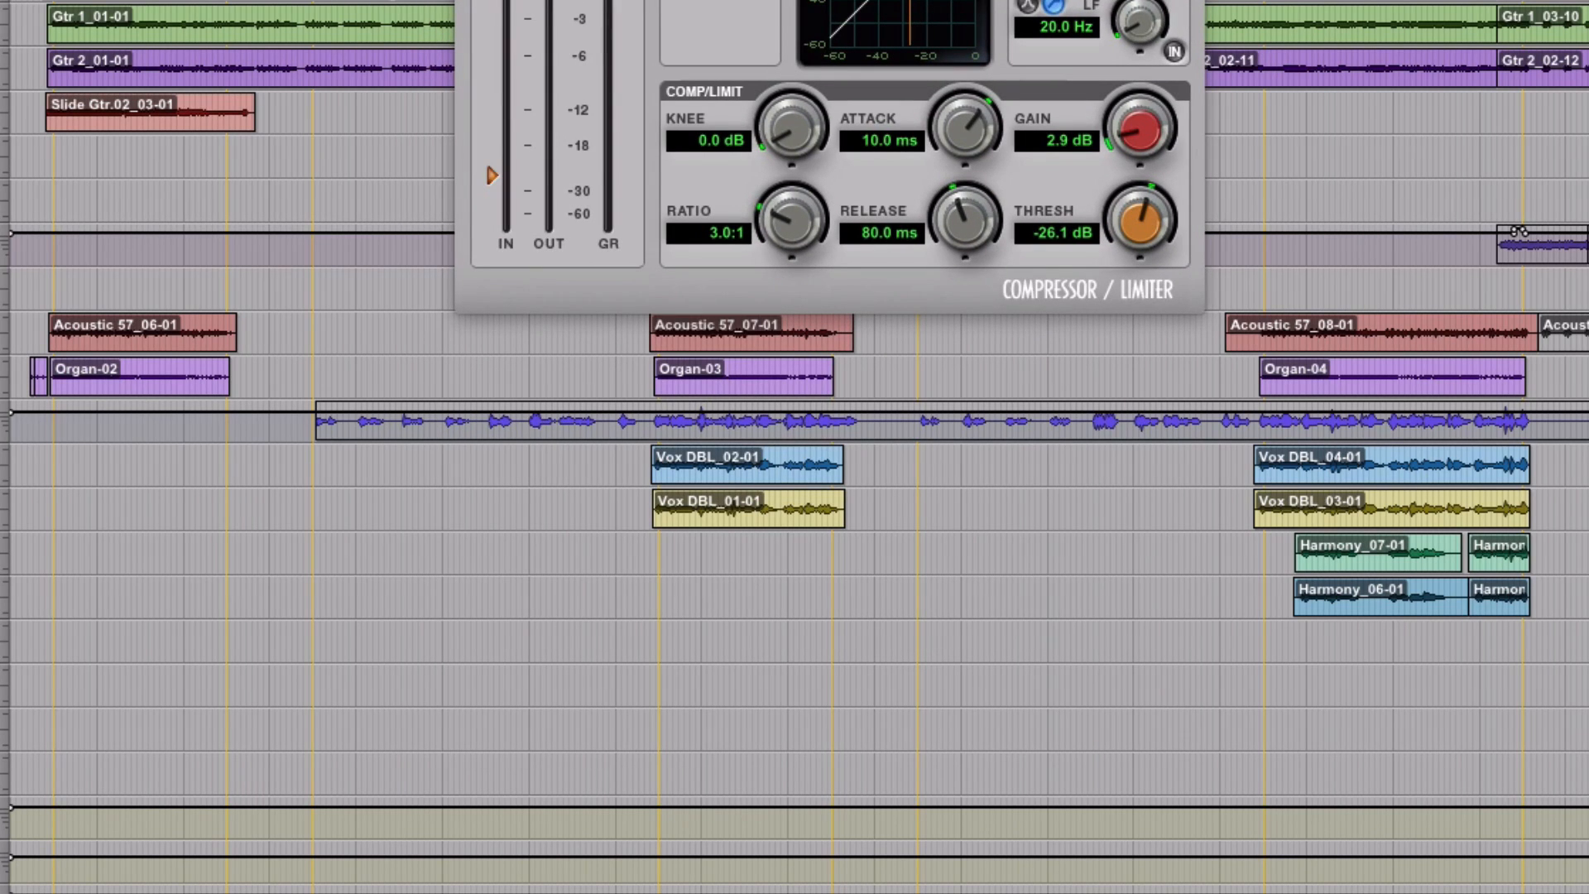
key("ctrl+Up")
key("ctrl+Up")
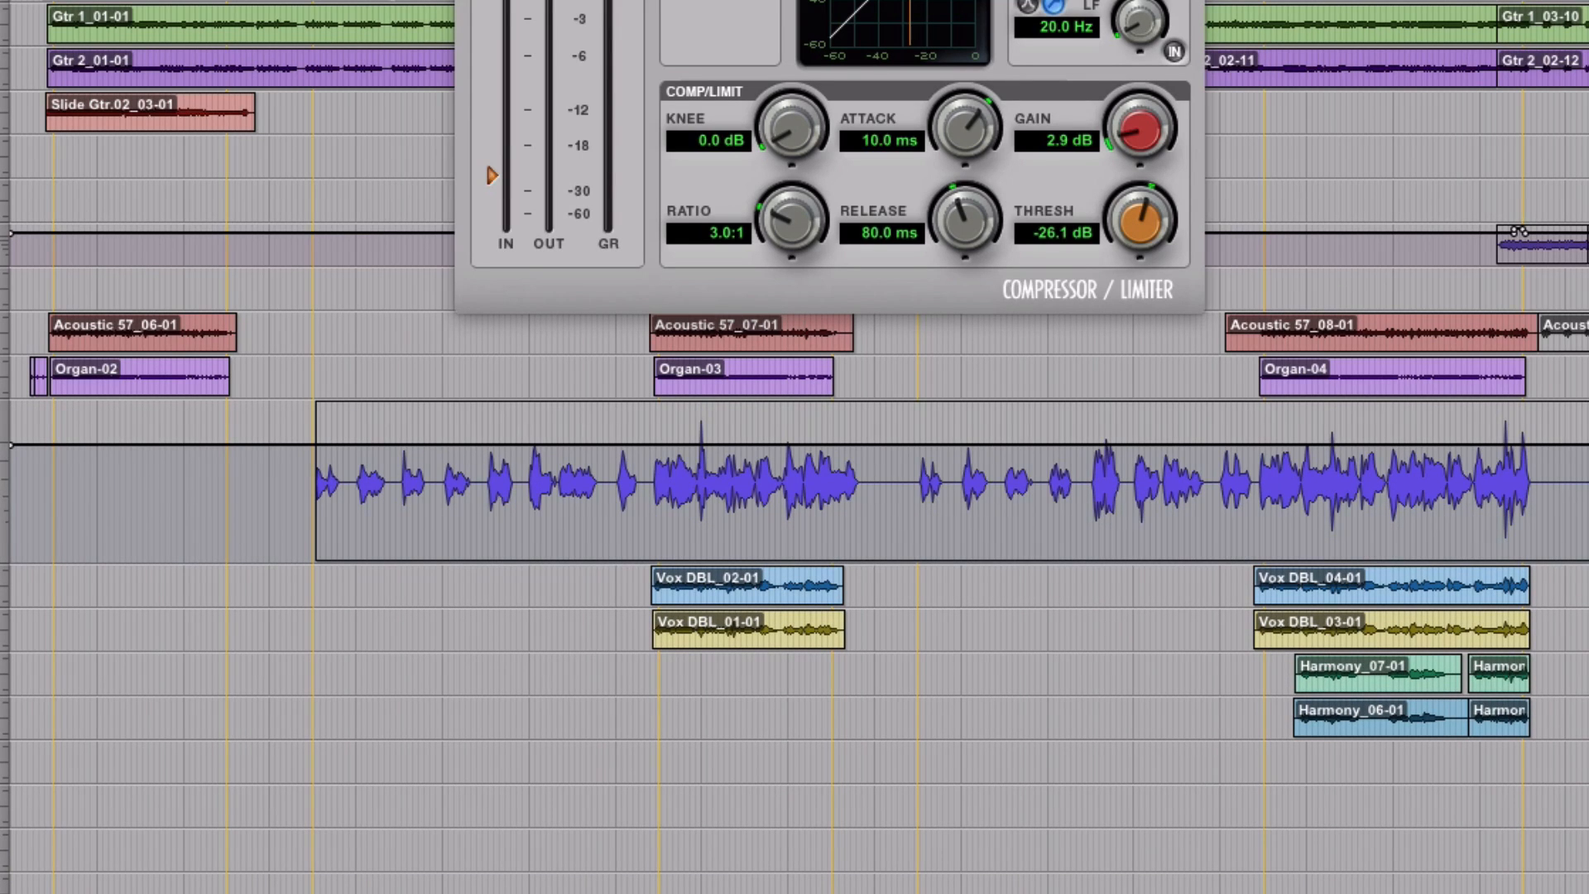
double_click(933, 473)
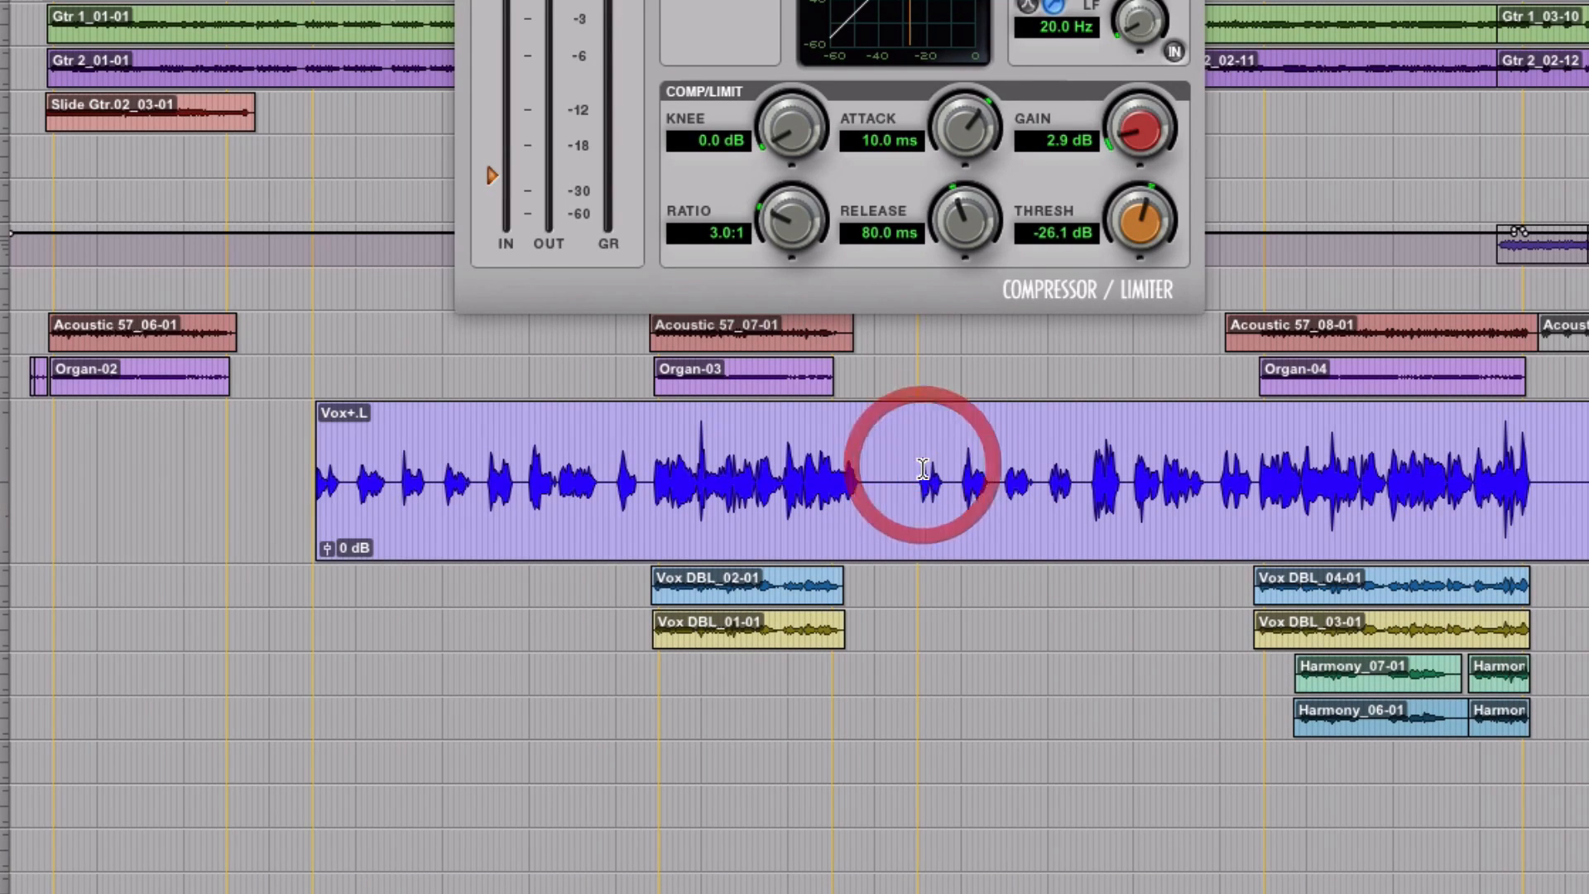
Step: Select the first short vocal phrase of the second verse on Vox+ and play it back
key("ctrl+bracketright")
key("ctrl+bracketright")
key("ctrl+bracketright")
scroll(1403, 494, "right", 3)
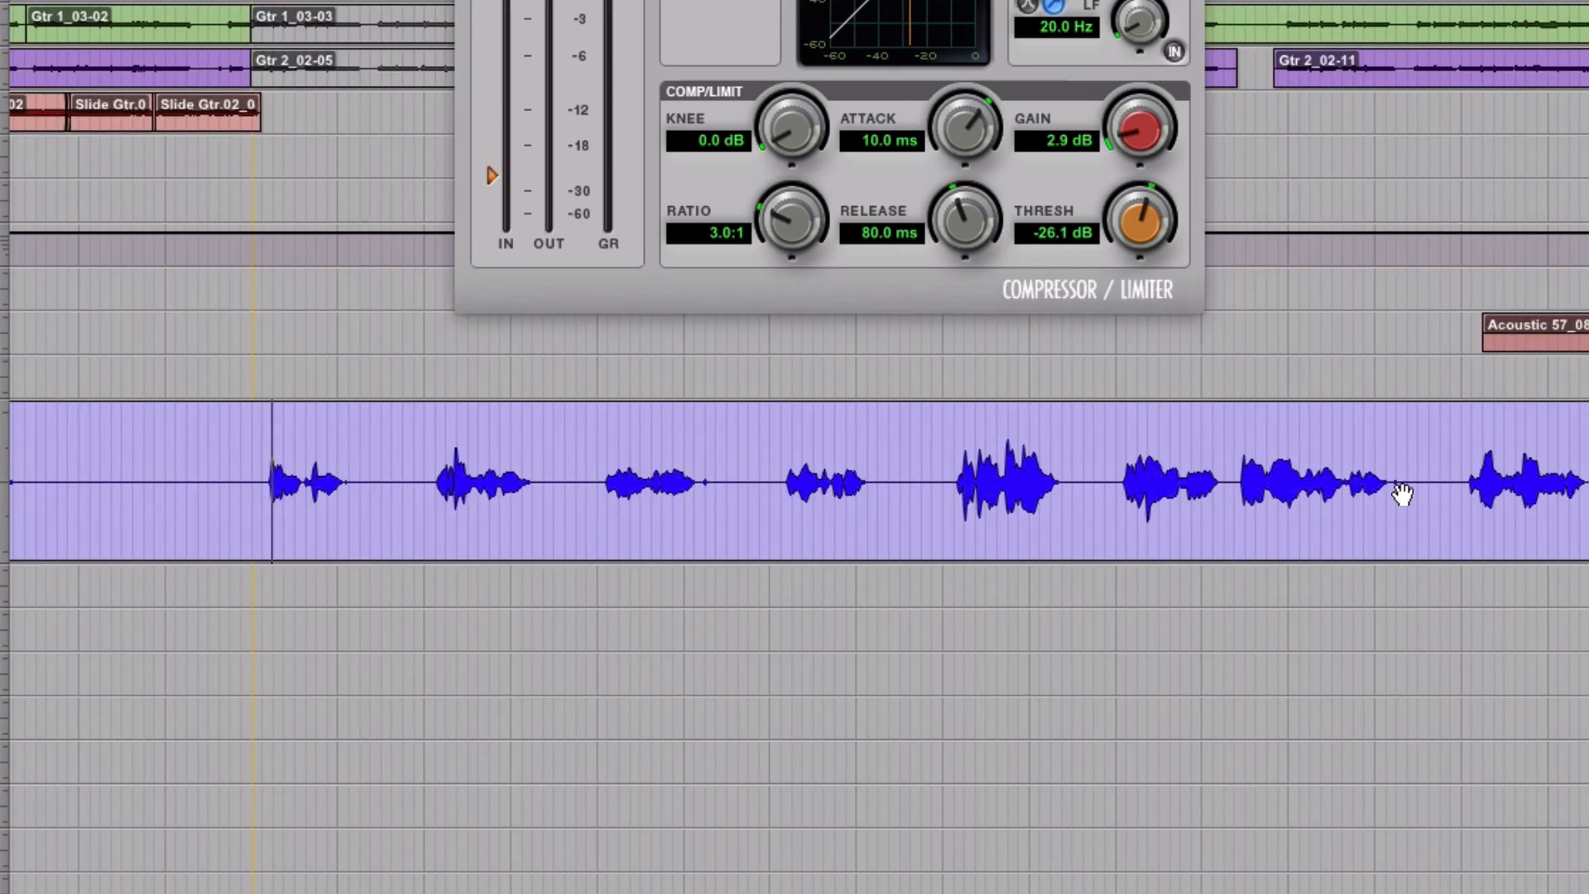
scroll(1403, 495, "left", 6)
left_click(746, 446)
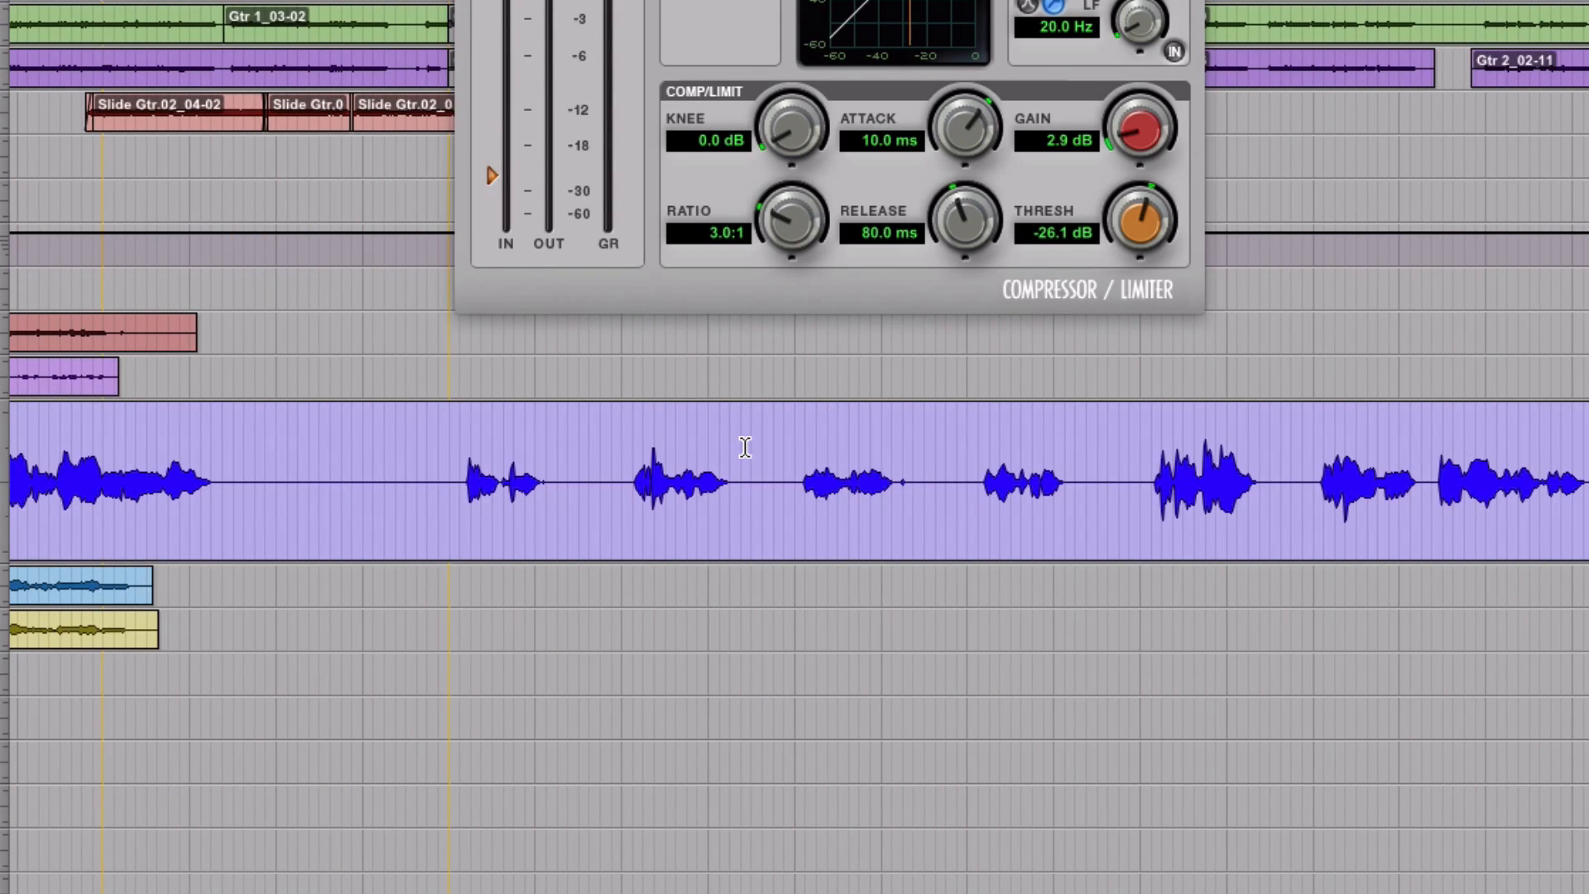
left_click(447, 439)
left_click_drag(449, 451, 557, 454)
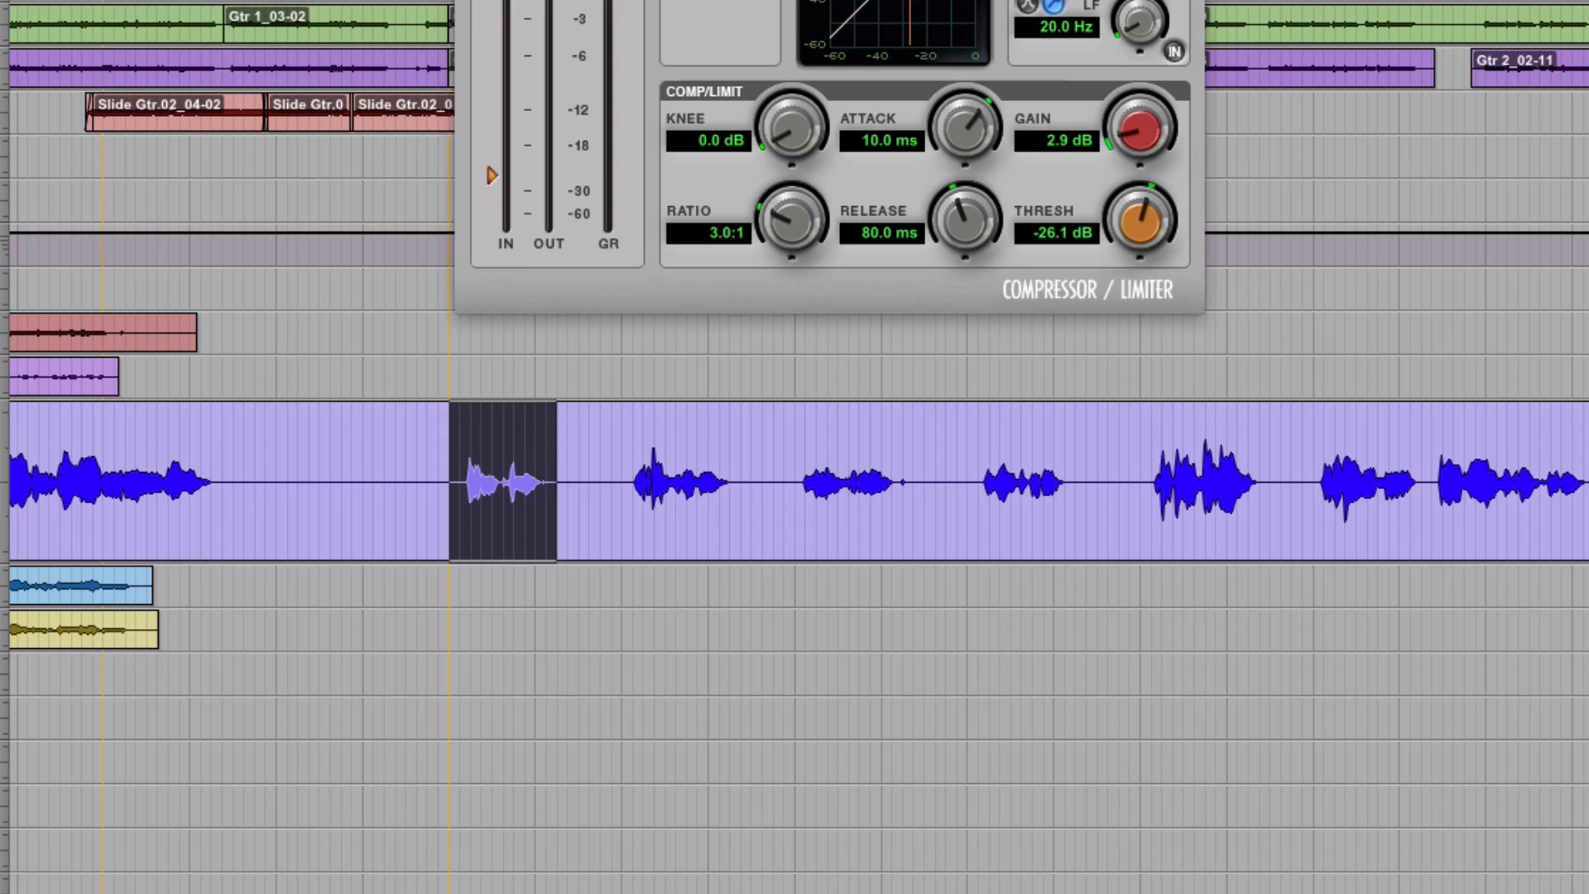
key("space")
key("space")
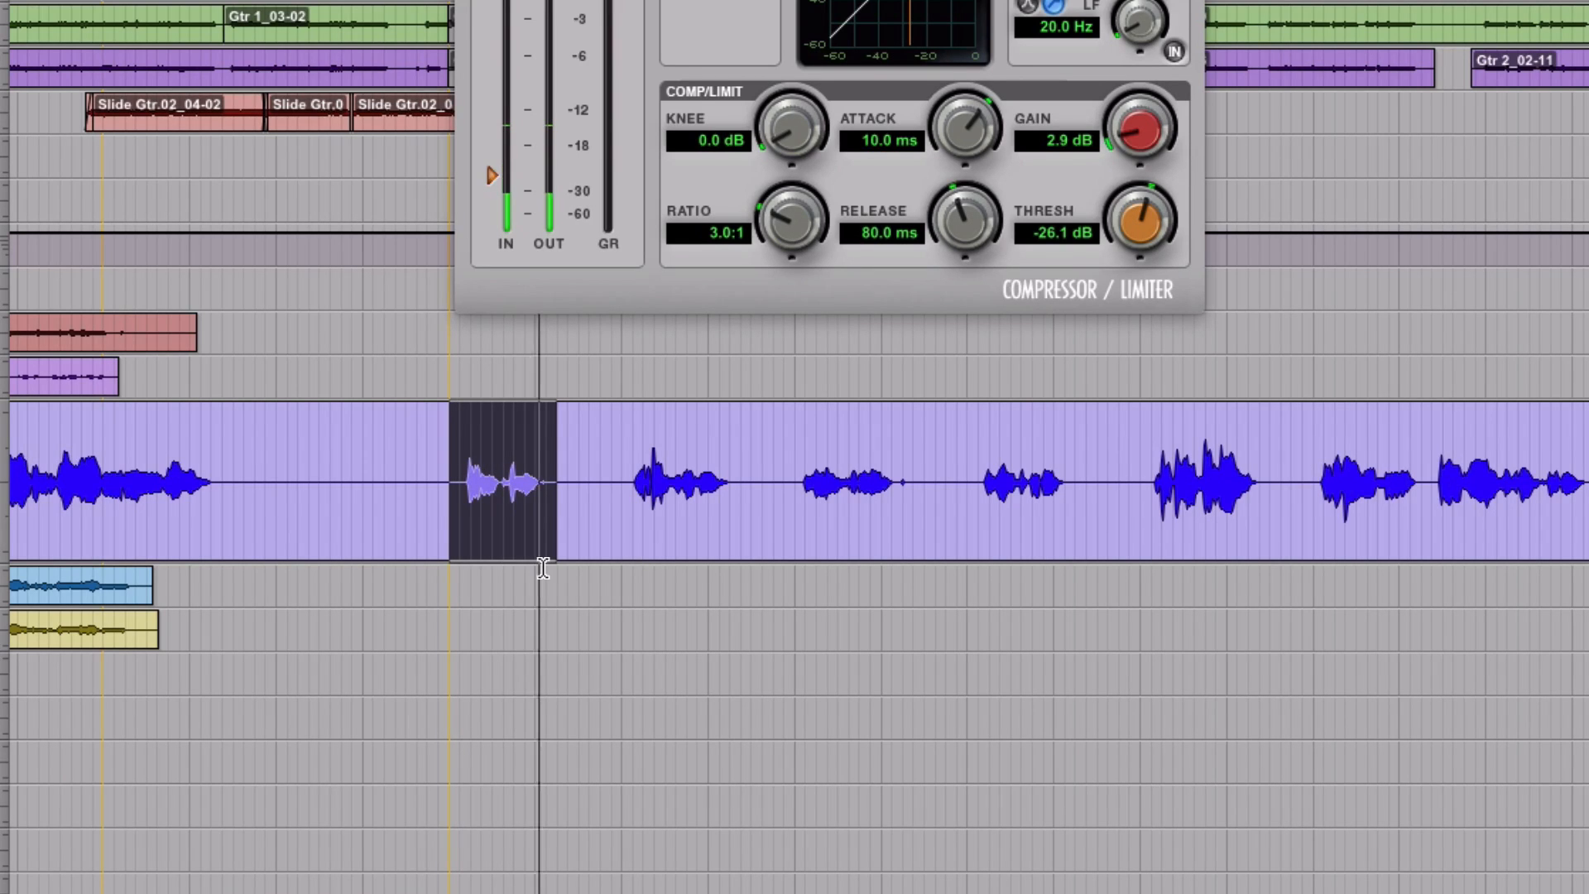
Step: Play the louder fifth phrase of the second verse on Vox+ from its start, and stop playback
left_click(1153, 461)
key("space")
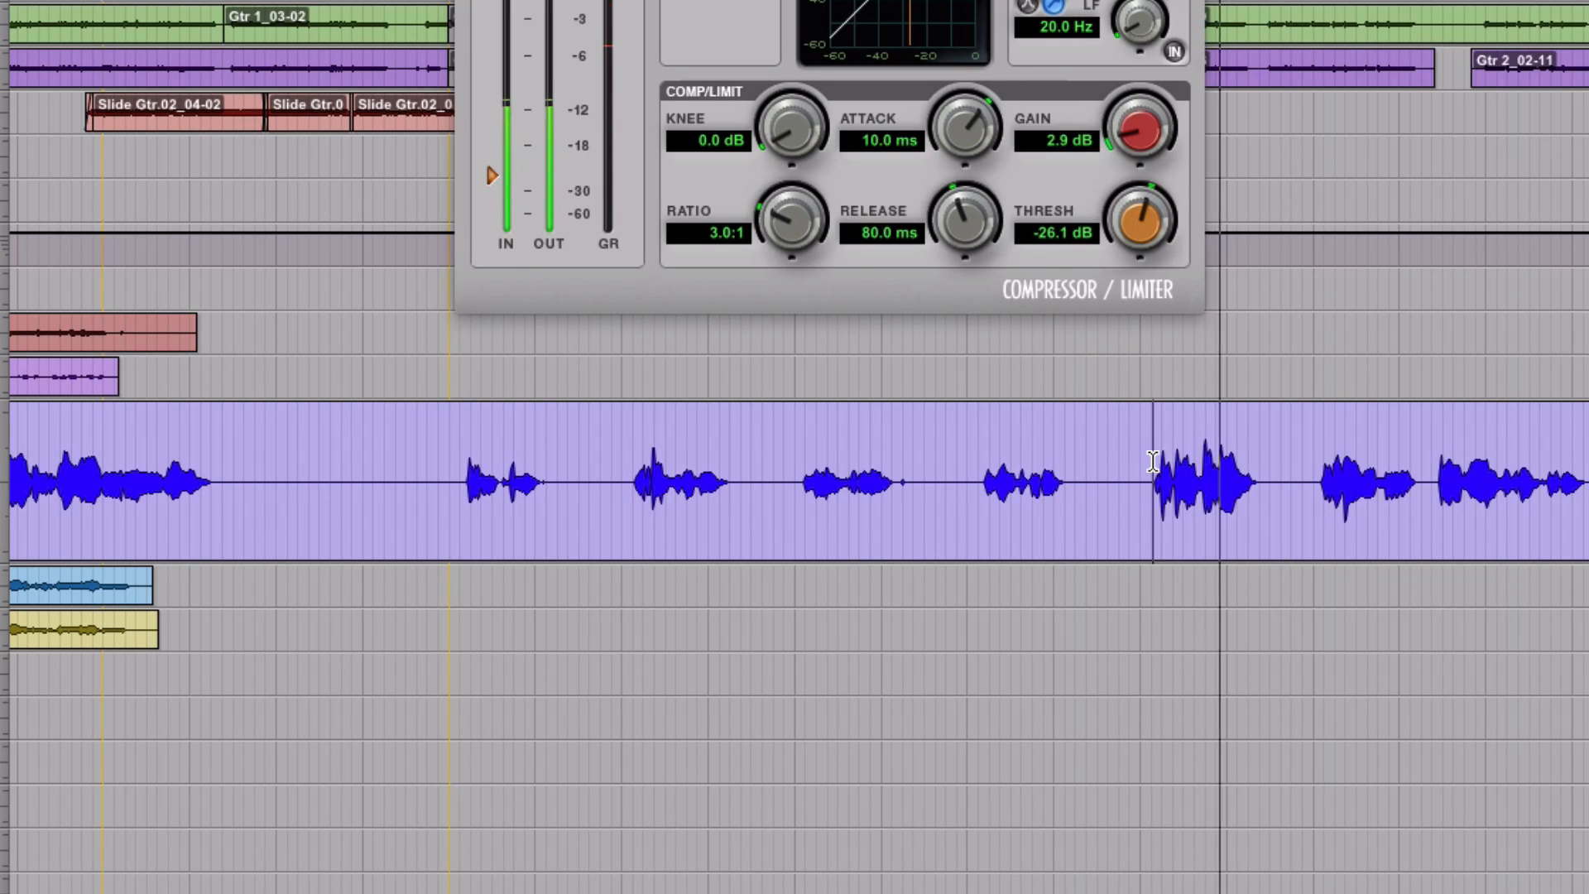
key("space")
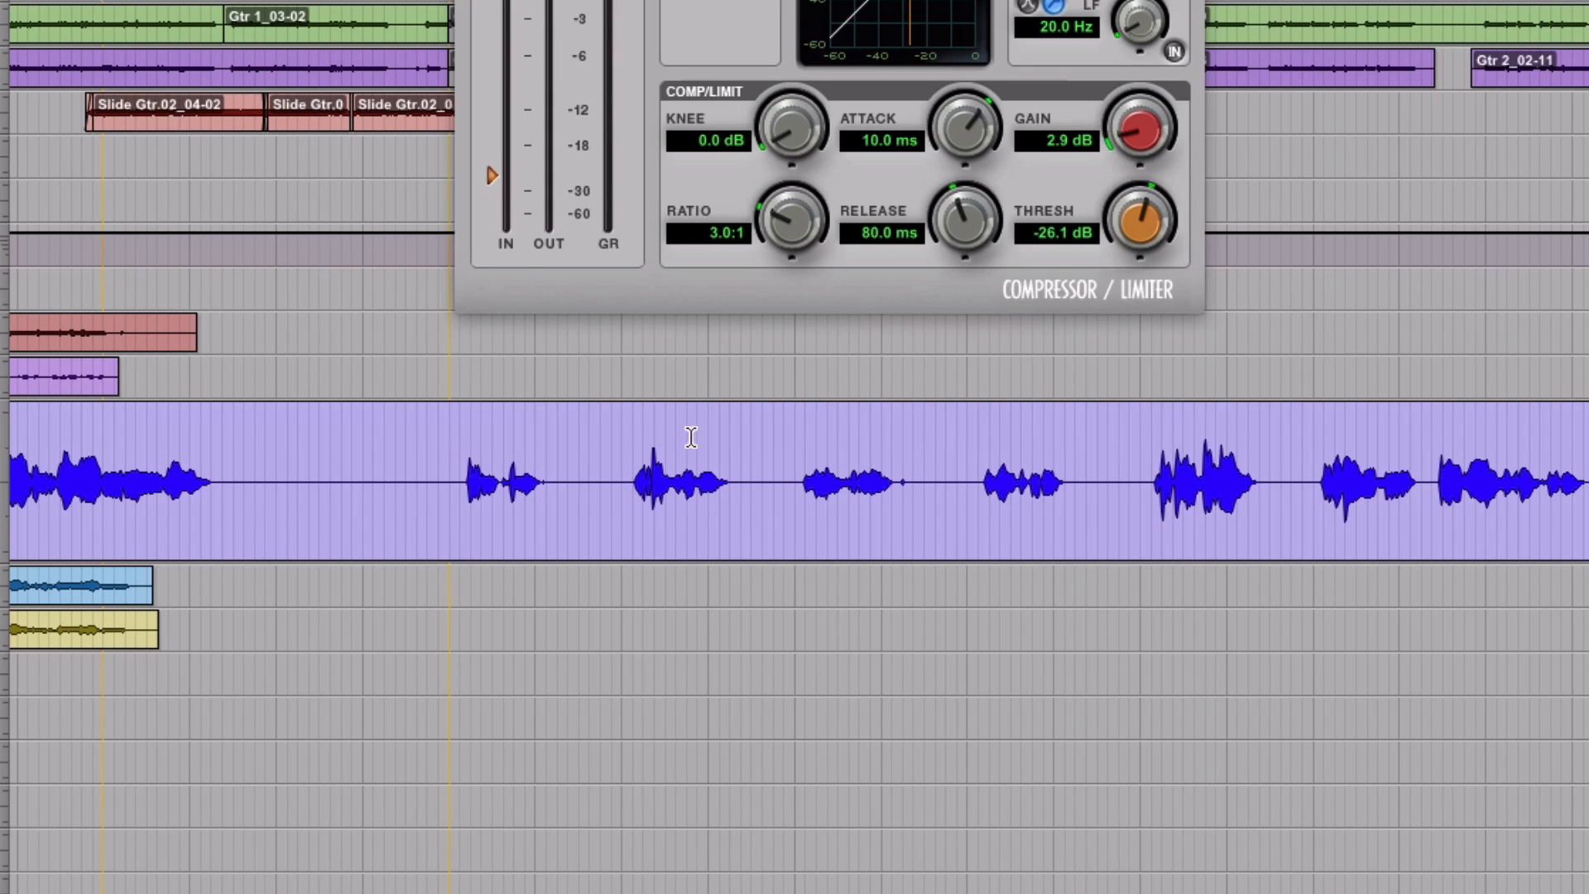
Step: Highlight the four quieter verse phrases on Vox+, and compare them with the start of the following chorus vocal
left_click_drag(411, 476, 1116, 527)
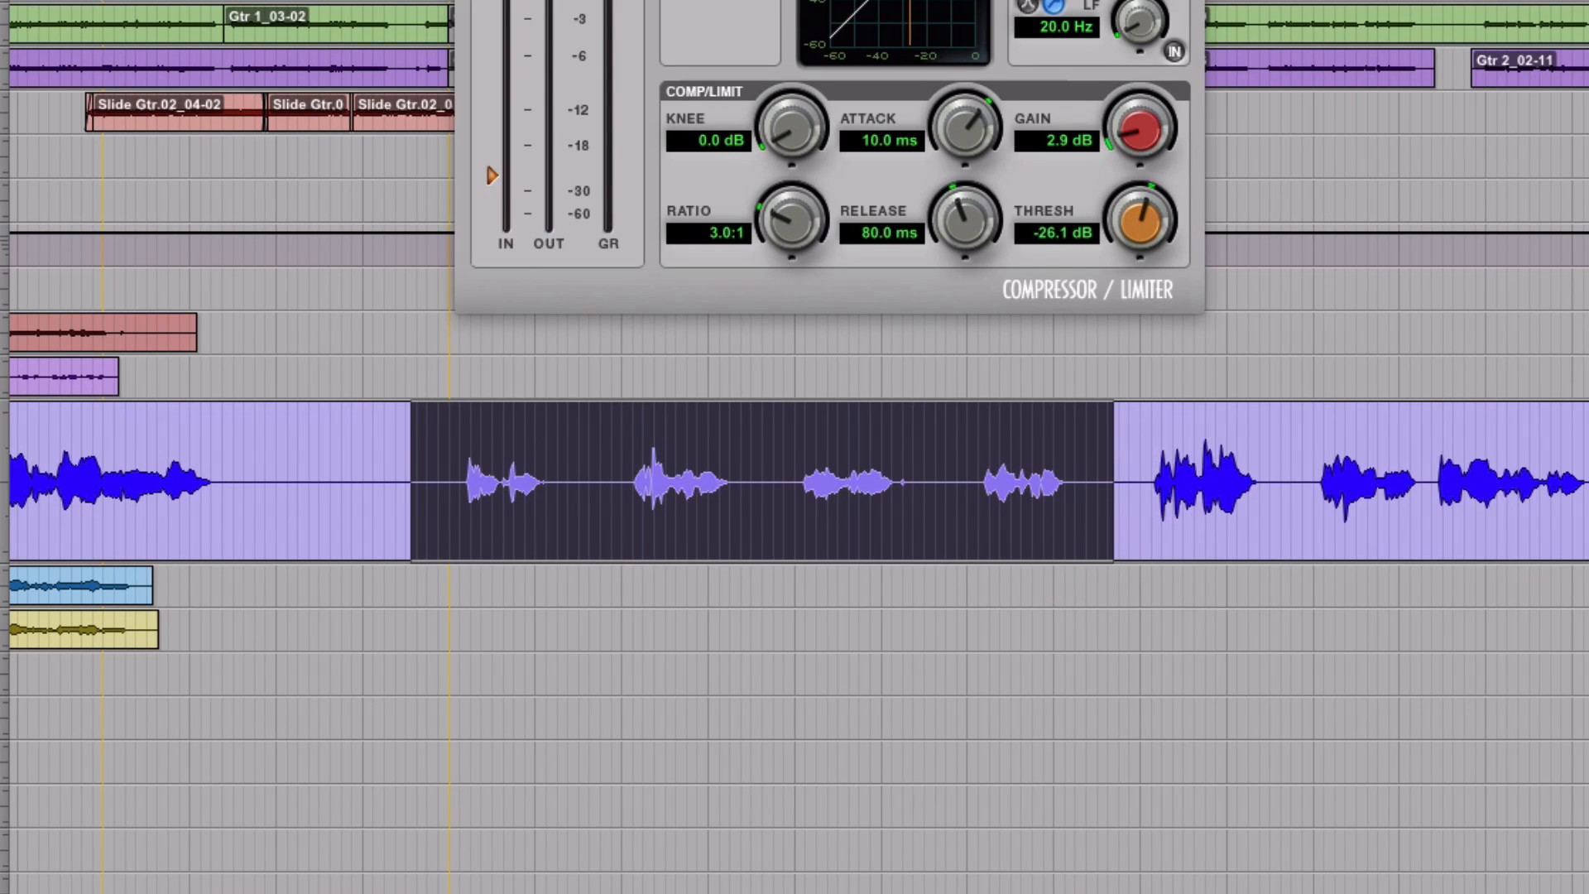
left_click(1451, 488)
scroll(1451, 488, "right", 7)
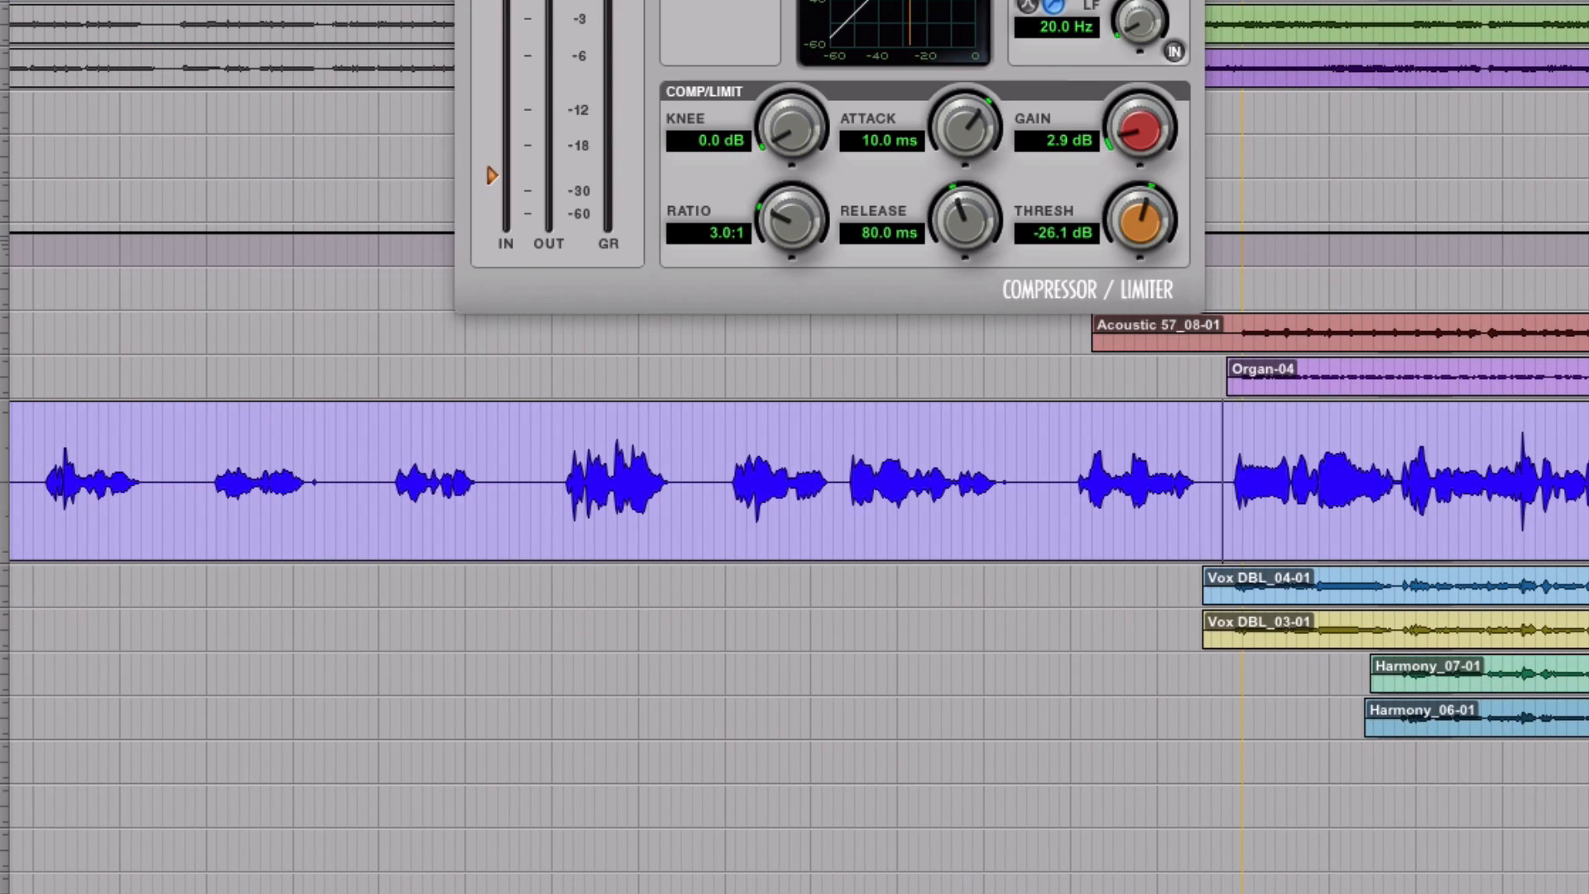
left_click_drag(1224, 482, 1586, 482)
left_click(1572, 483)
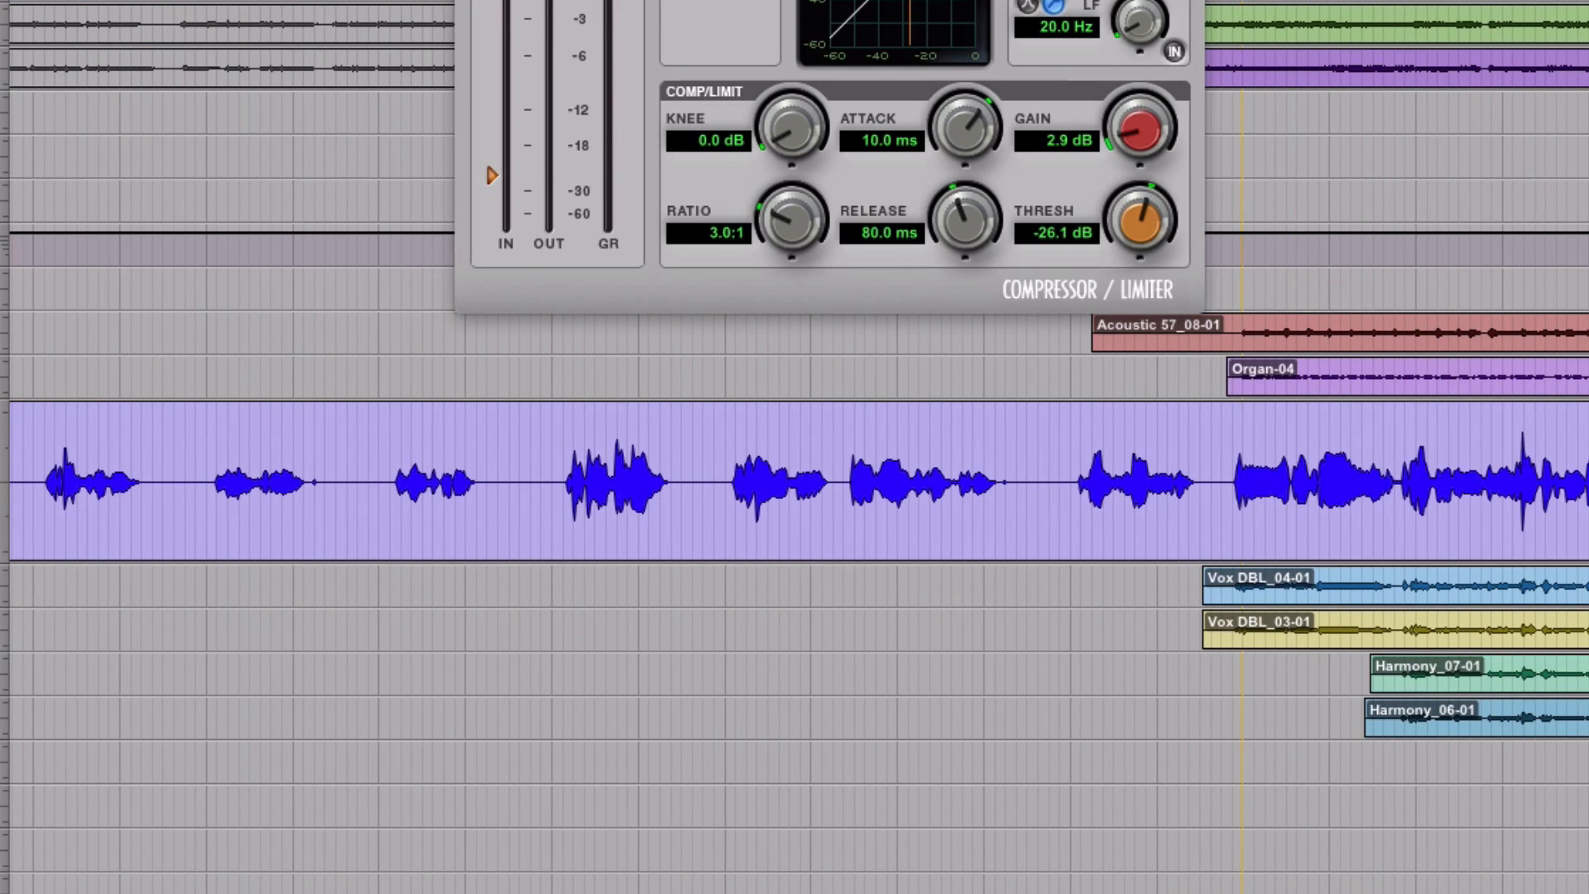
Step: Select the last phrase of the second chorus on Vox+ and play it back
scroll(1531, 497, "left", 7)
left_click(1224, 469)
left_click_drag(1224, 469, 1335, 472)
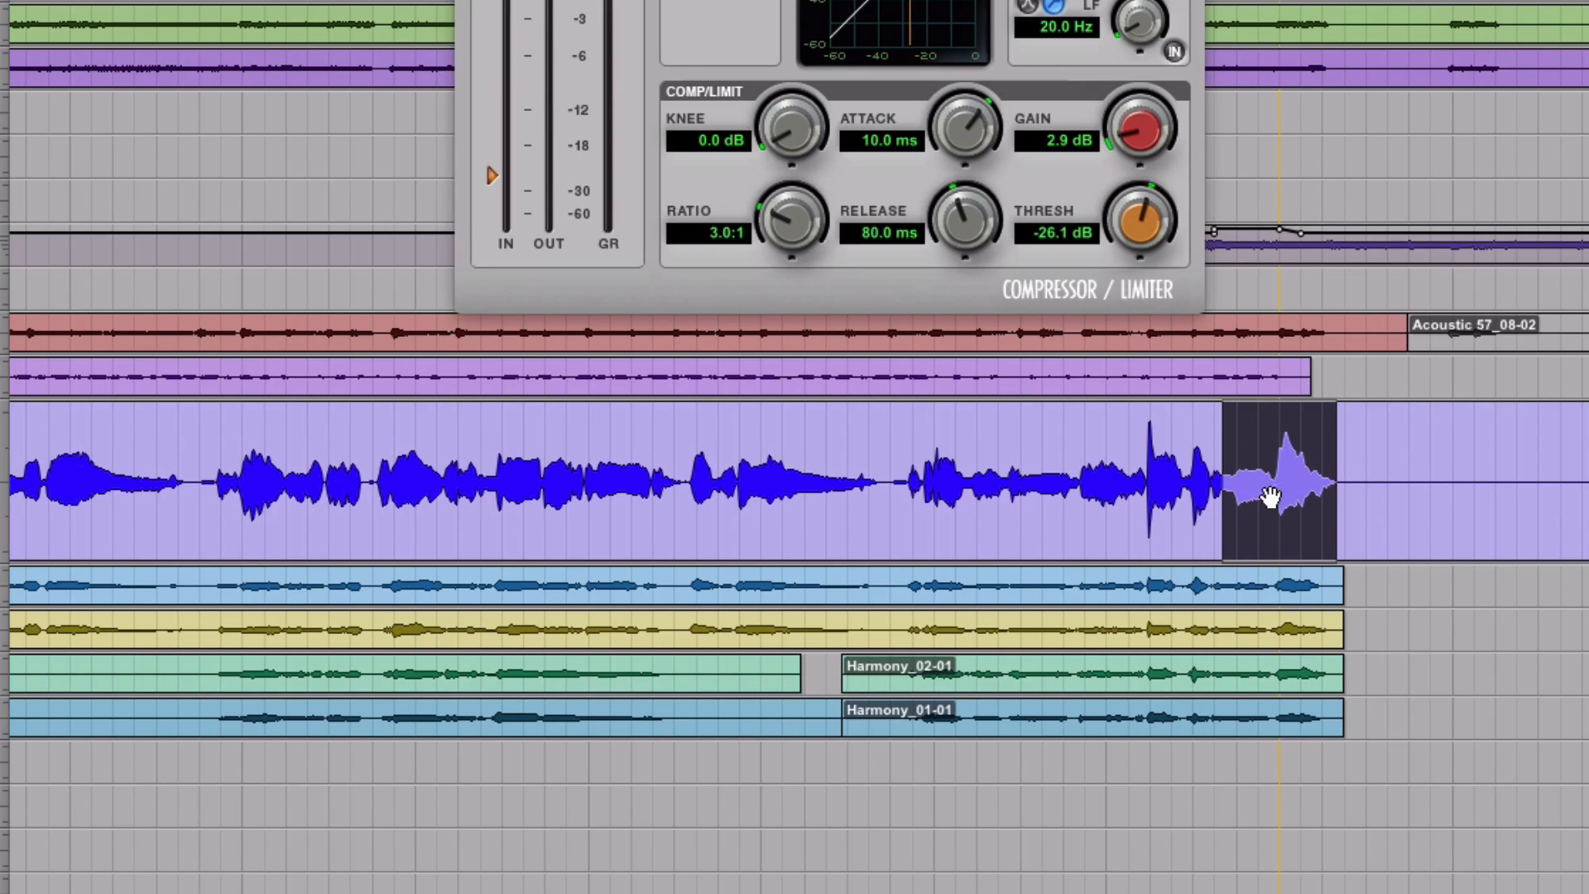
key("space")
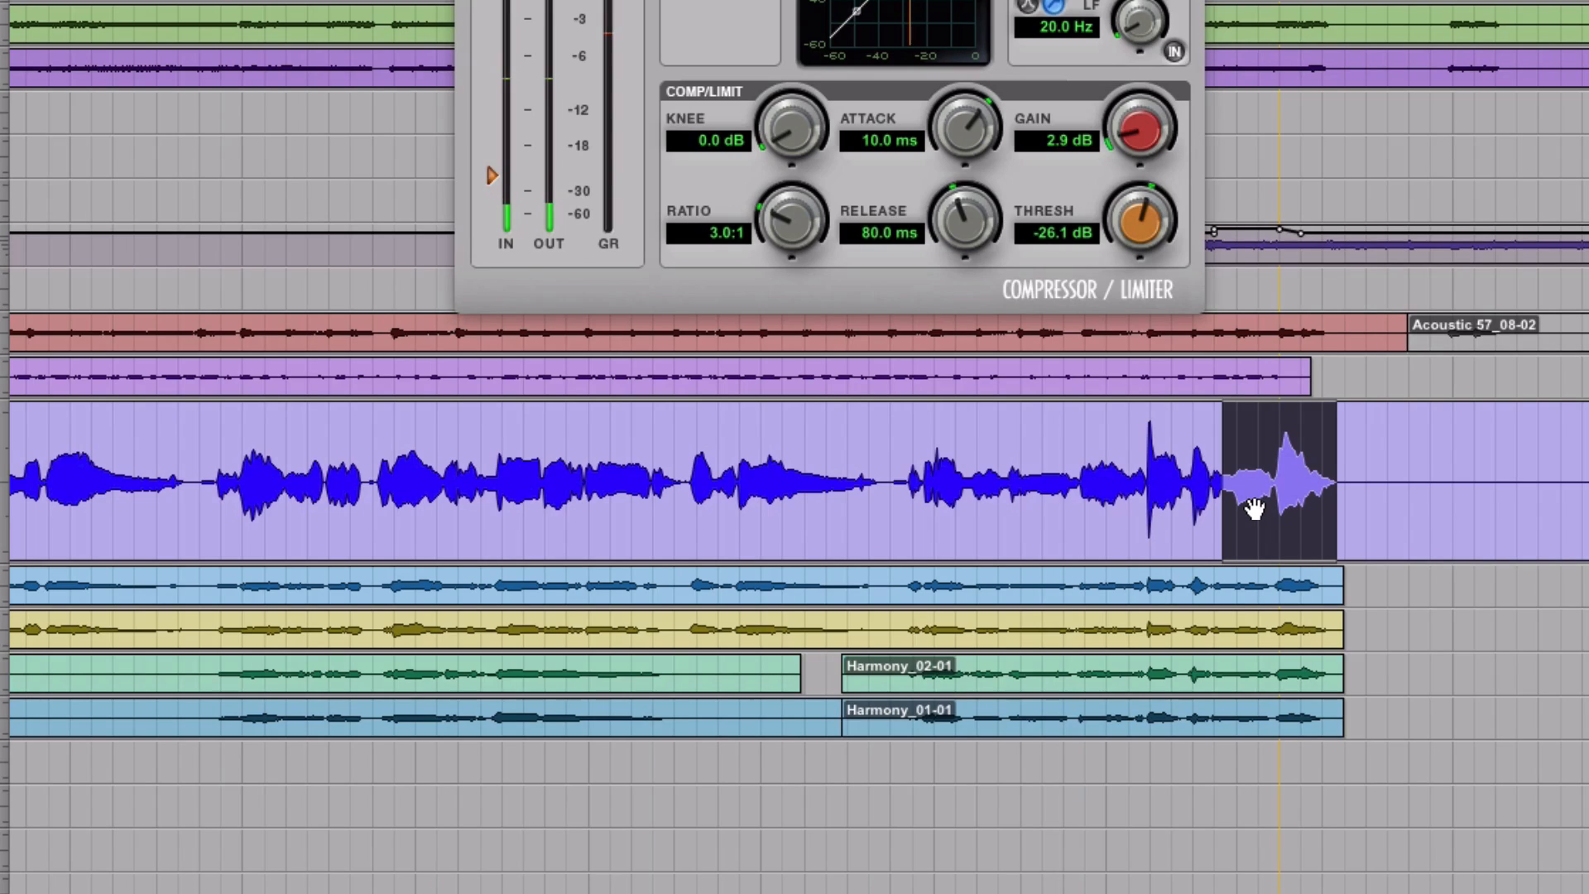
key("space")
Step: Audition the quieter first part of that last chorus phrase, and highlight the louder peak that follows it
left_click_drag(1236, 478, 1273, 478)
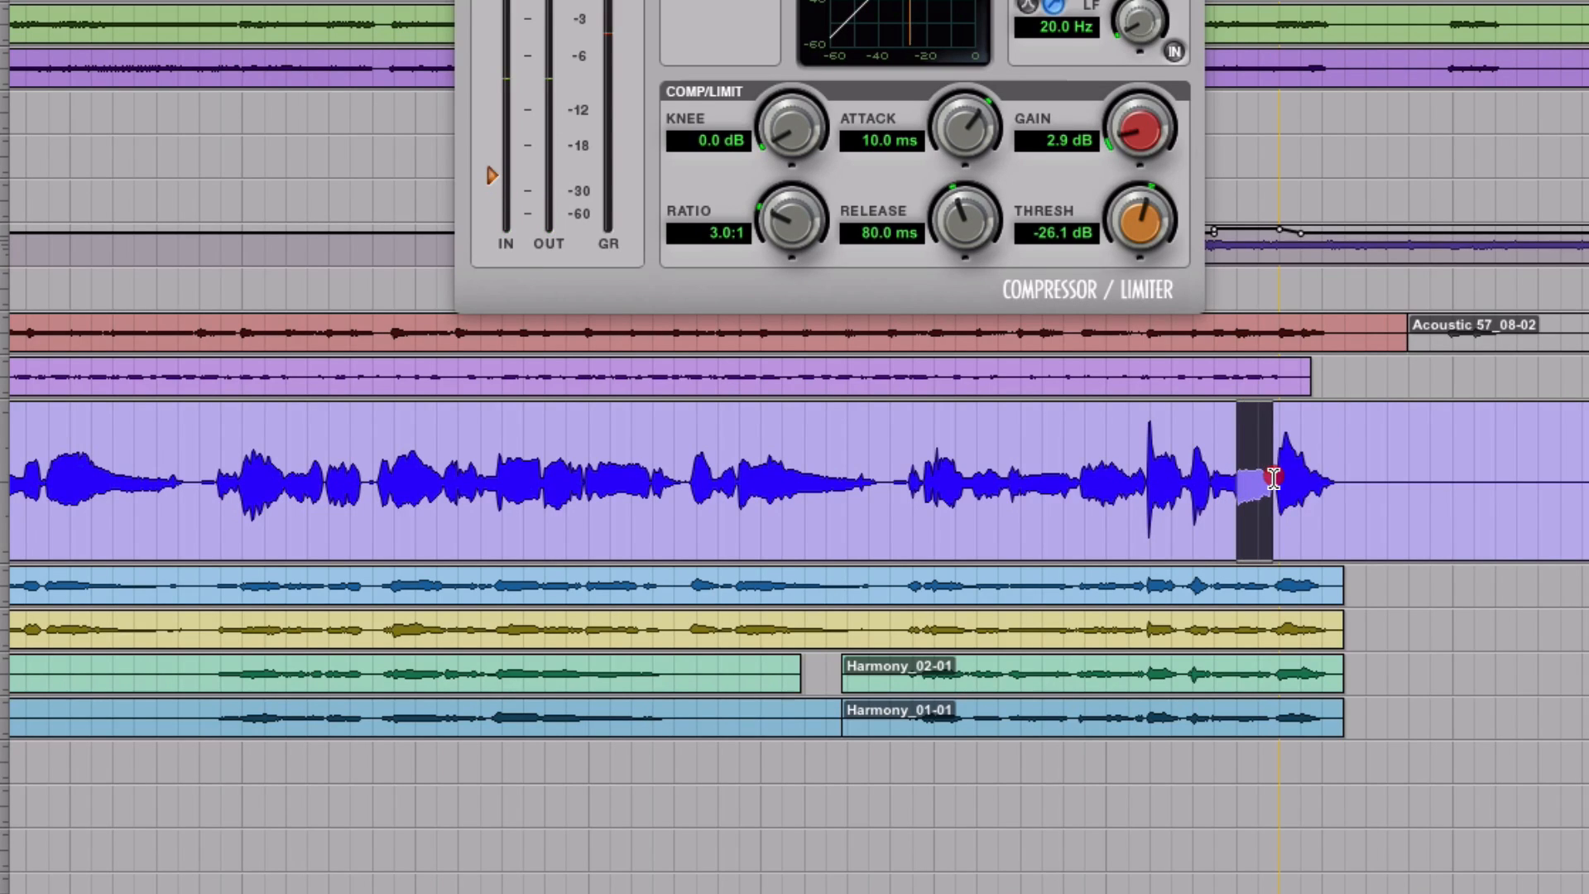
key("space")
left_click_drag(1273, 478, 1339, 482)
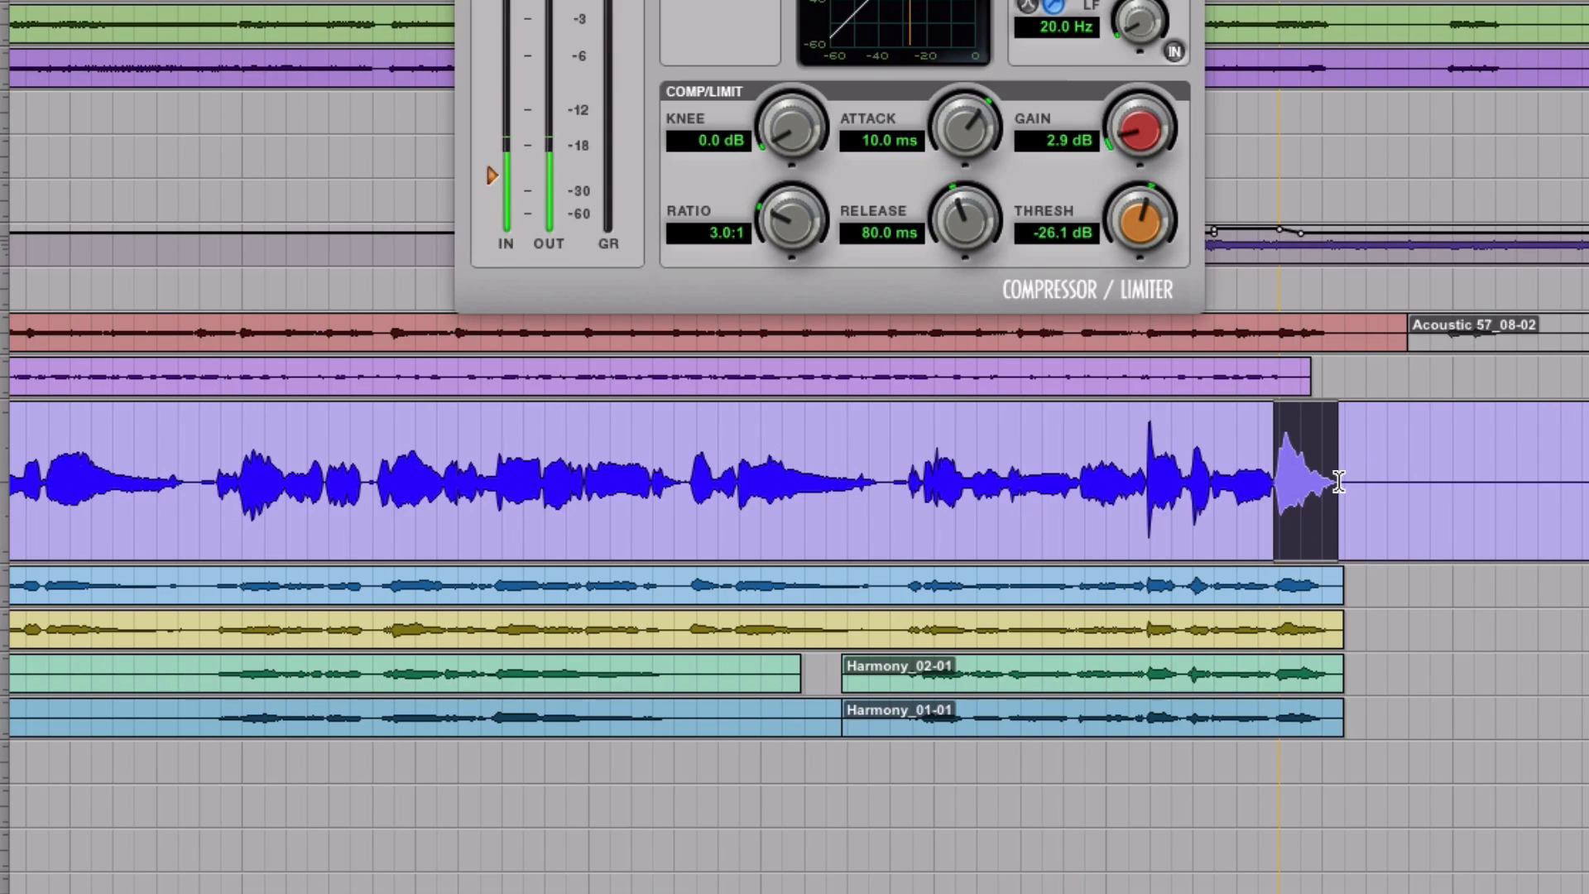
left_click(1280, 466)
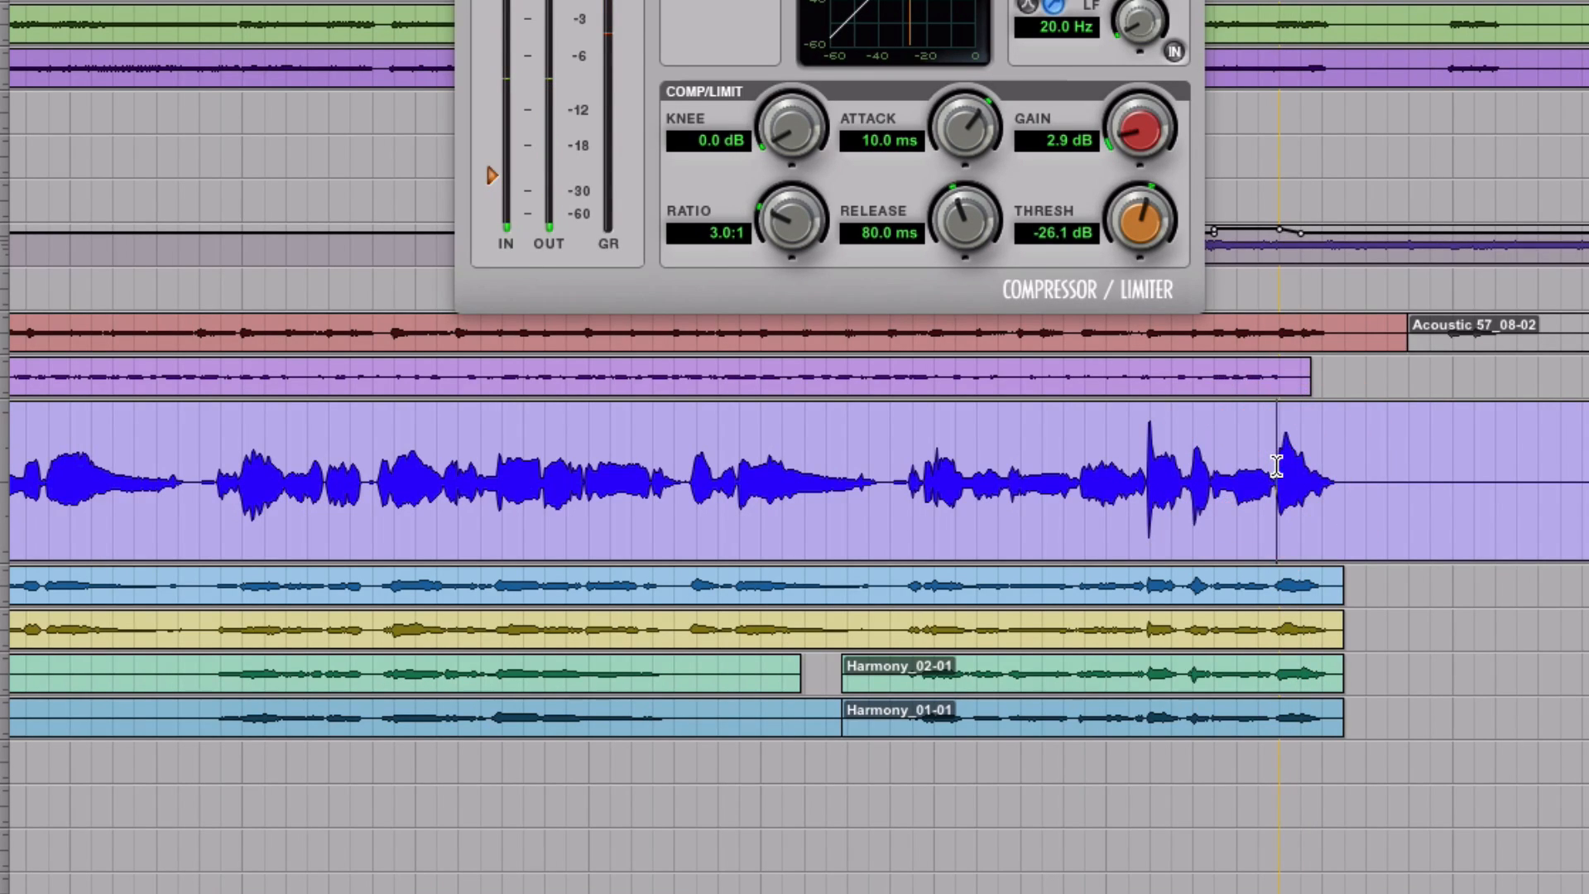
Step: Examine the end of the Vox+ chorus waveform up close and highlight its final loud peak
key("super+bracketleft")
left_click_drag(1304, 468, 225, 474)
scroll(230, 473, "left", 5)
scroll(229, 473, "left", 3)
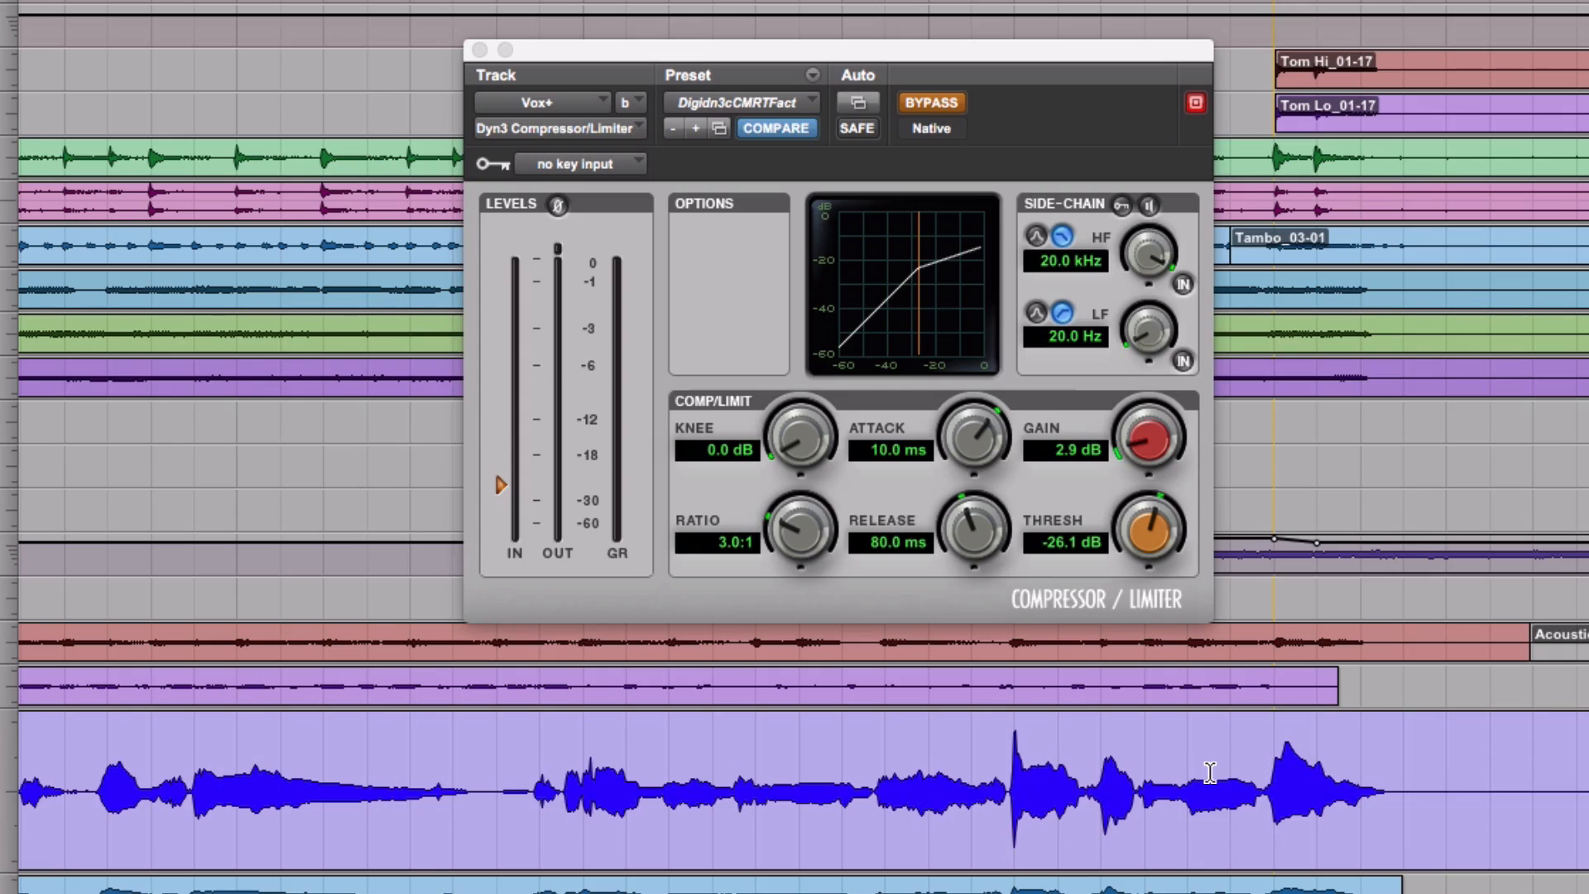
left_click_drag(1260, 765, 1447, 774)
left_click(1447, 774)
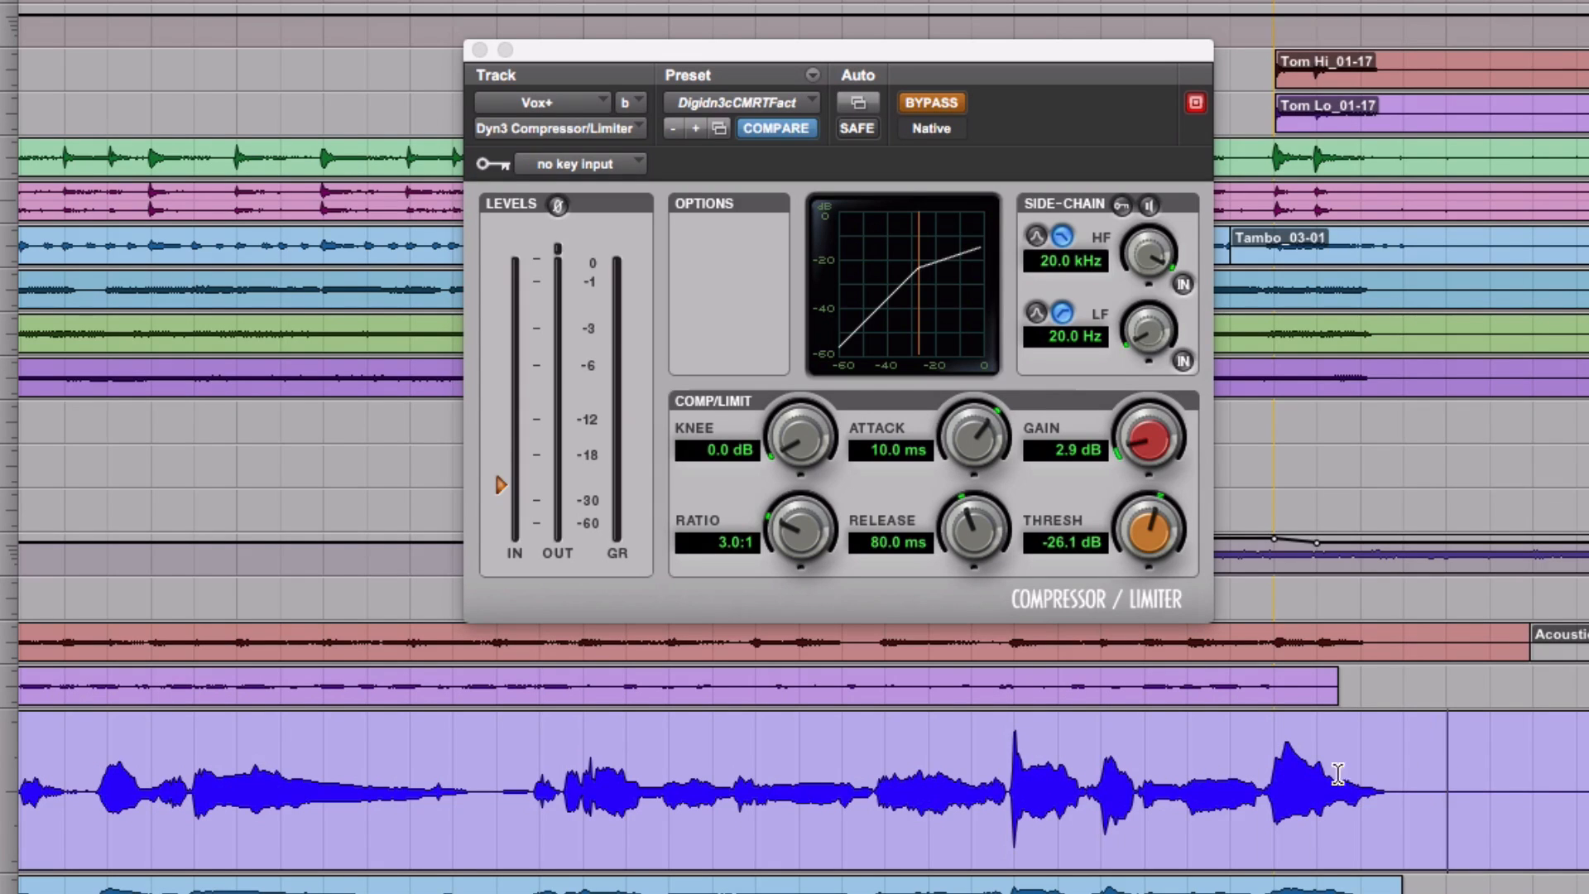
Step: Compare the loud spike near the end of the Vox+ chorus with the quieter phrase before it, and take the compressor out of bypass
left_click_drag(1001, 762, 1026, 762)
left_click(1029, 762)
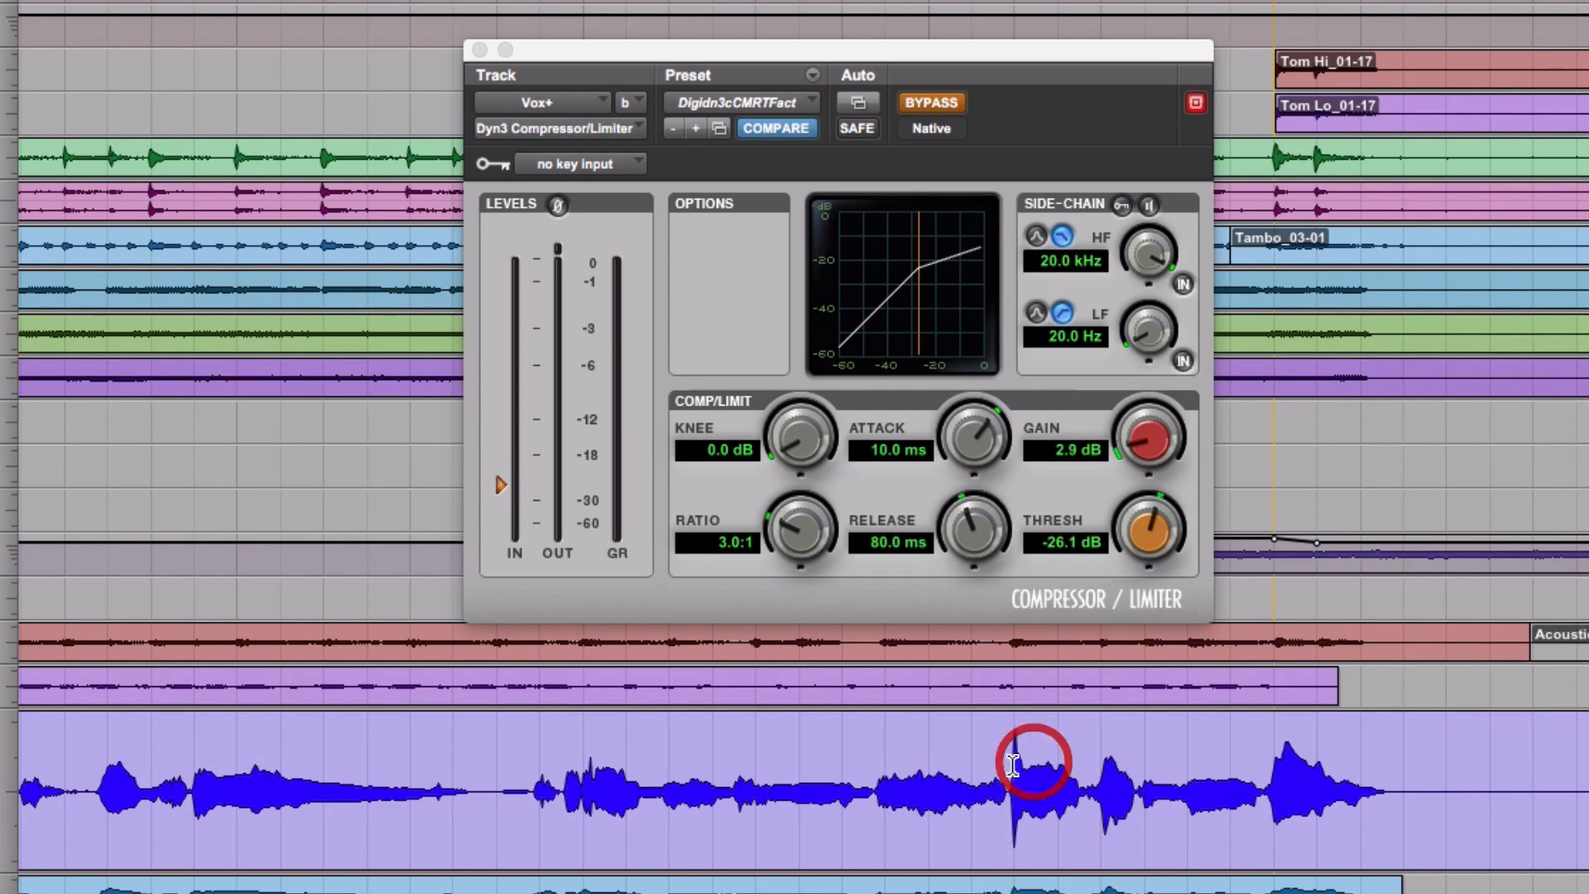
left_click_drag(655, 784, 875, 803)
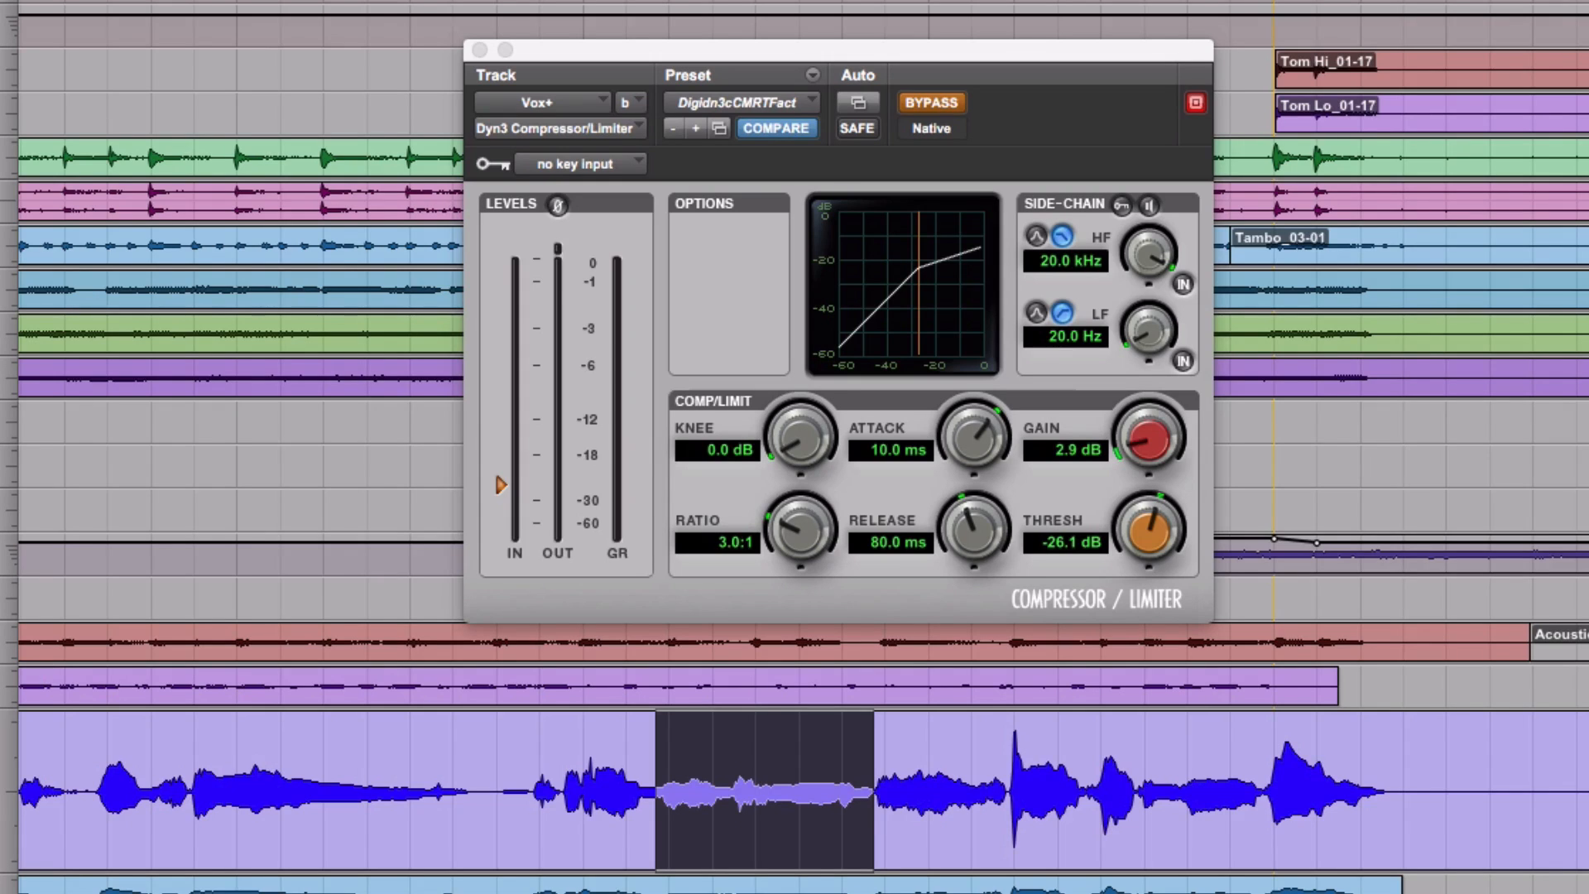
key("shift+c")
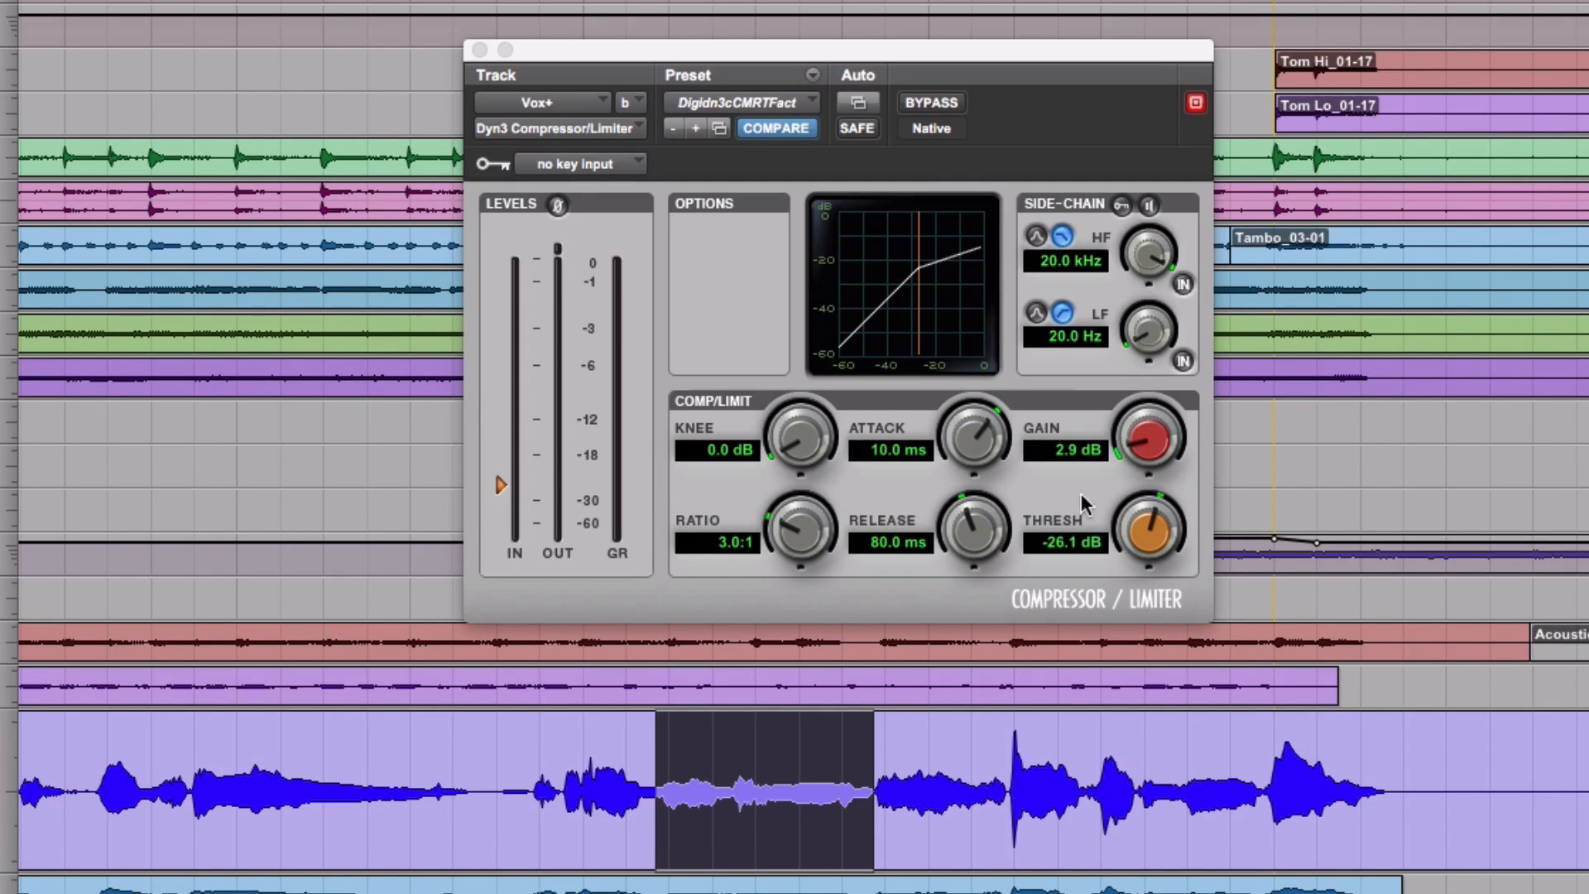
Step: Select the Vox+ phrase containing the loud spike and play it, switching the compressor's bypass on and off to compare
left_click(682, 760)
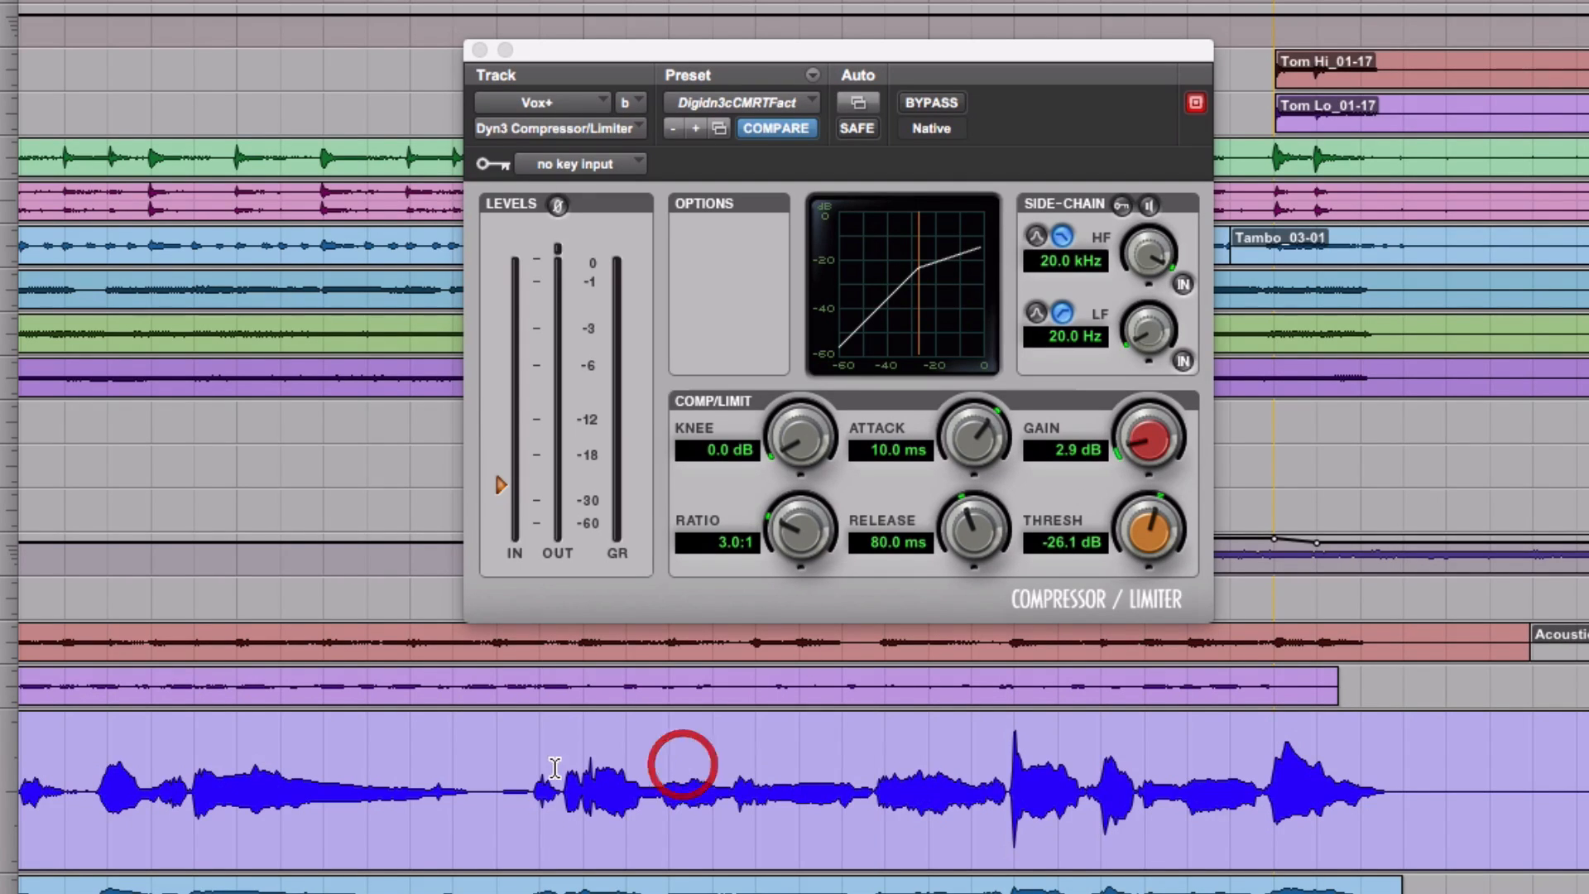
left_click_drag(662, 772, 1153, 774)
left_click(977, 778)
left_click_drag(878, 769, 1145, 761)
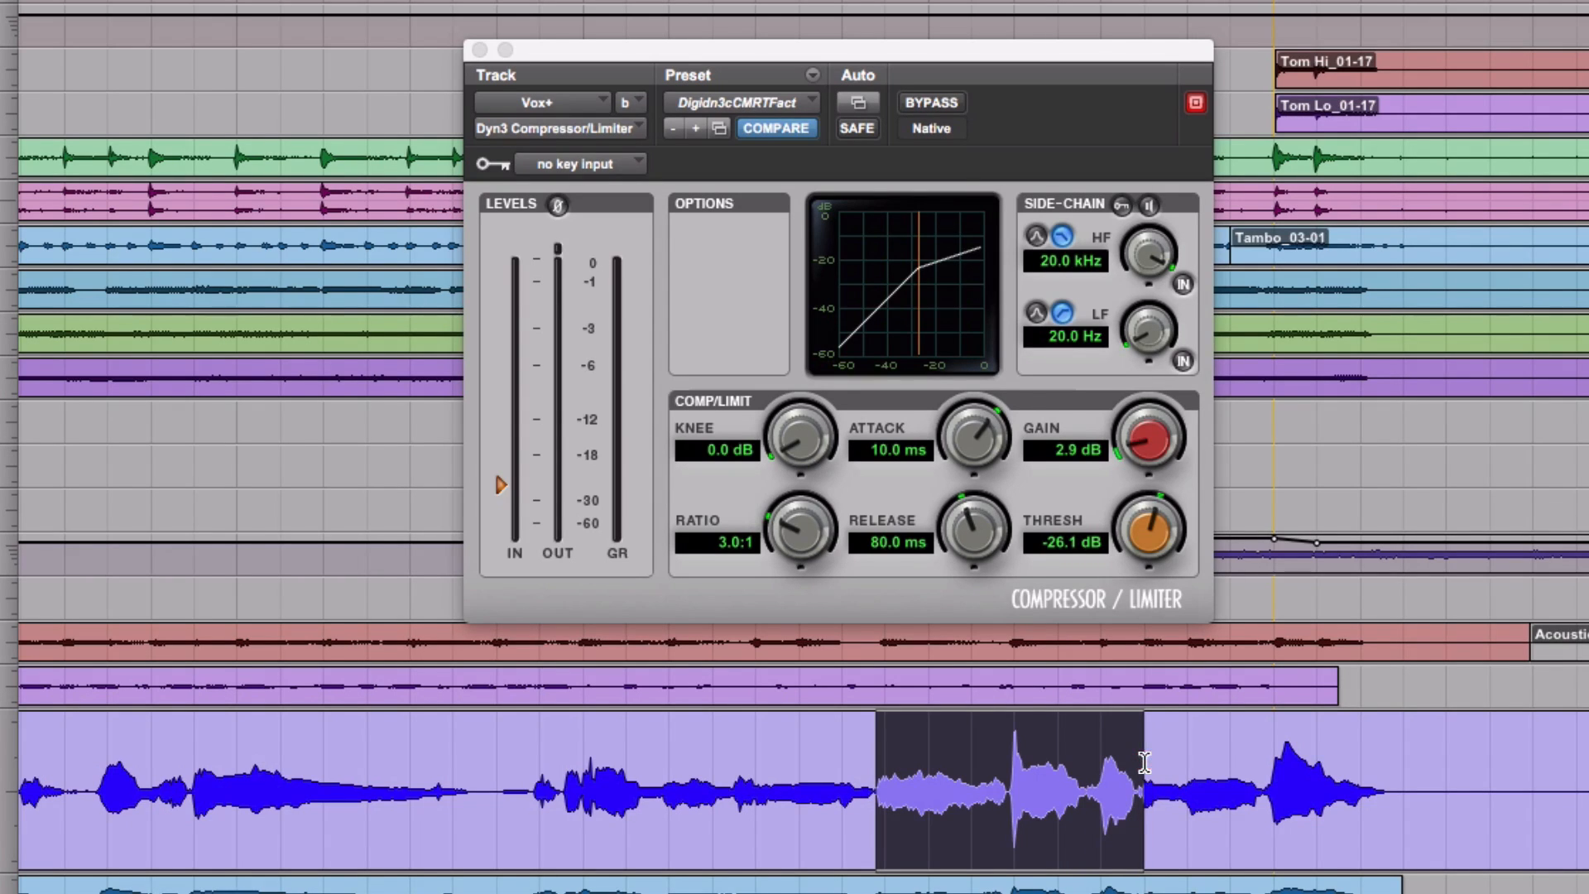
left_click(931, 103)
key("space")
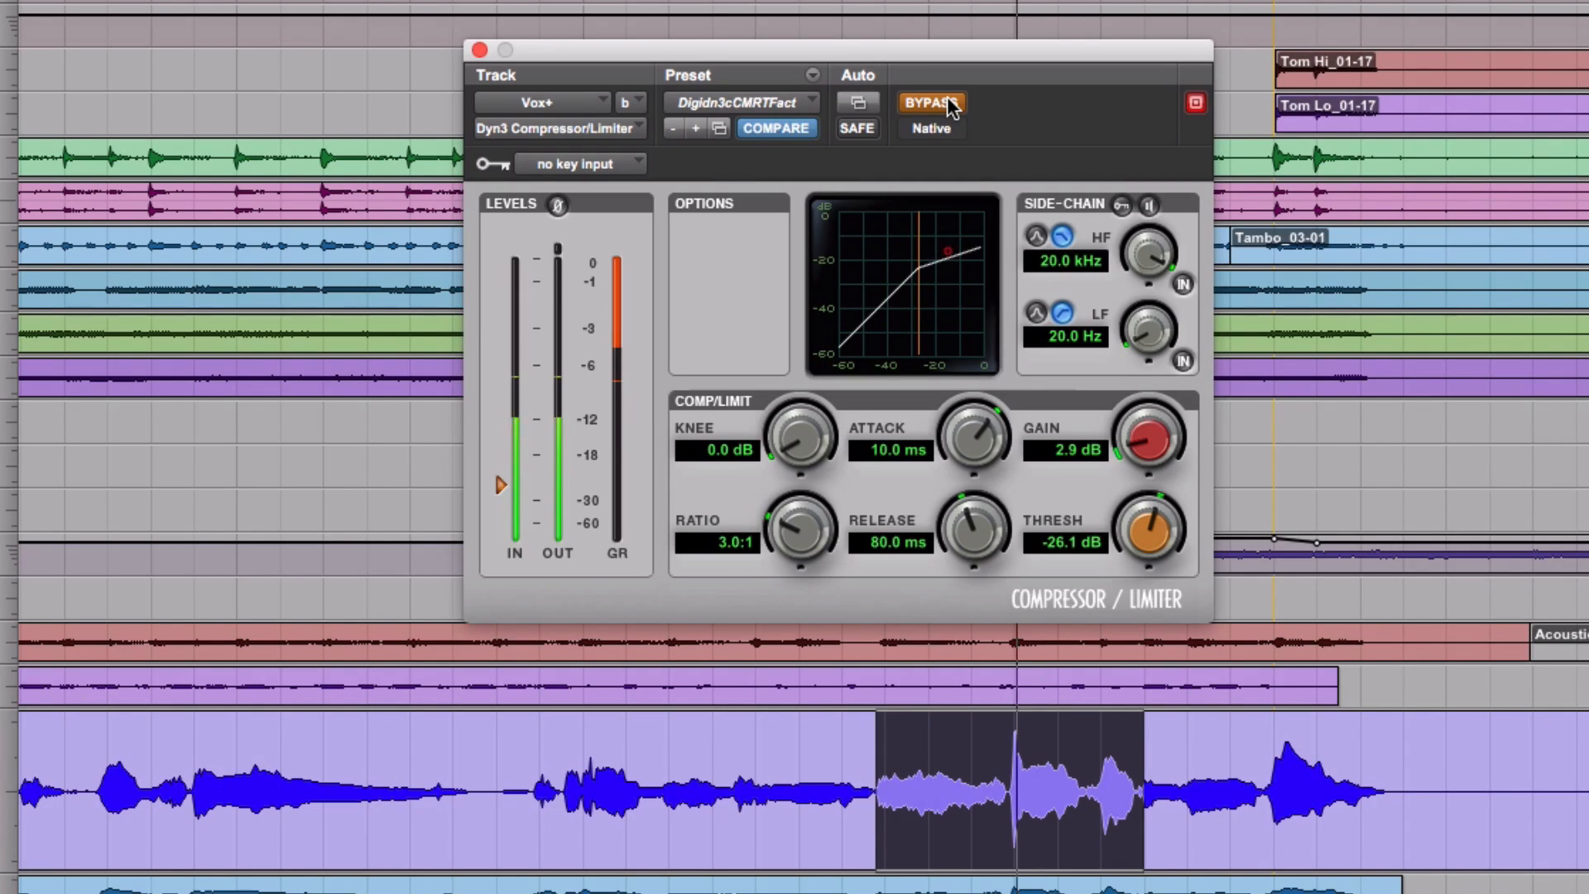
left_click(951, 104)
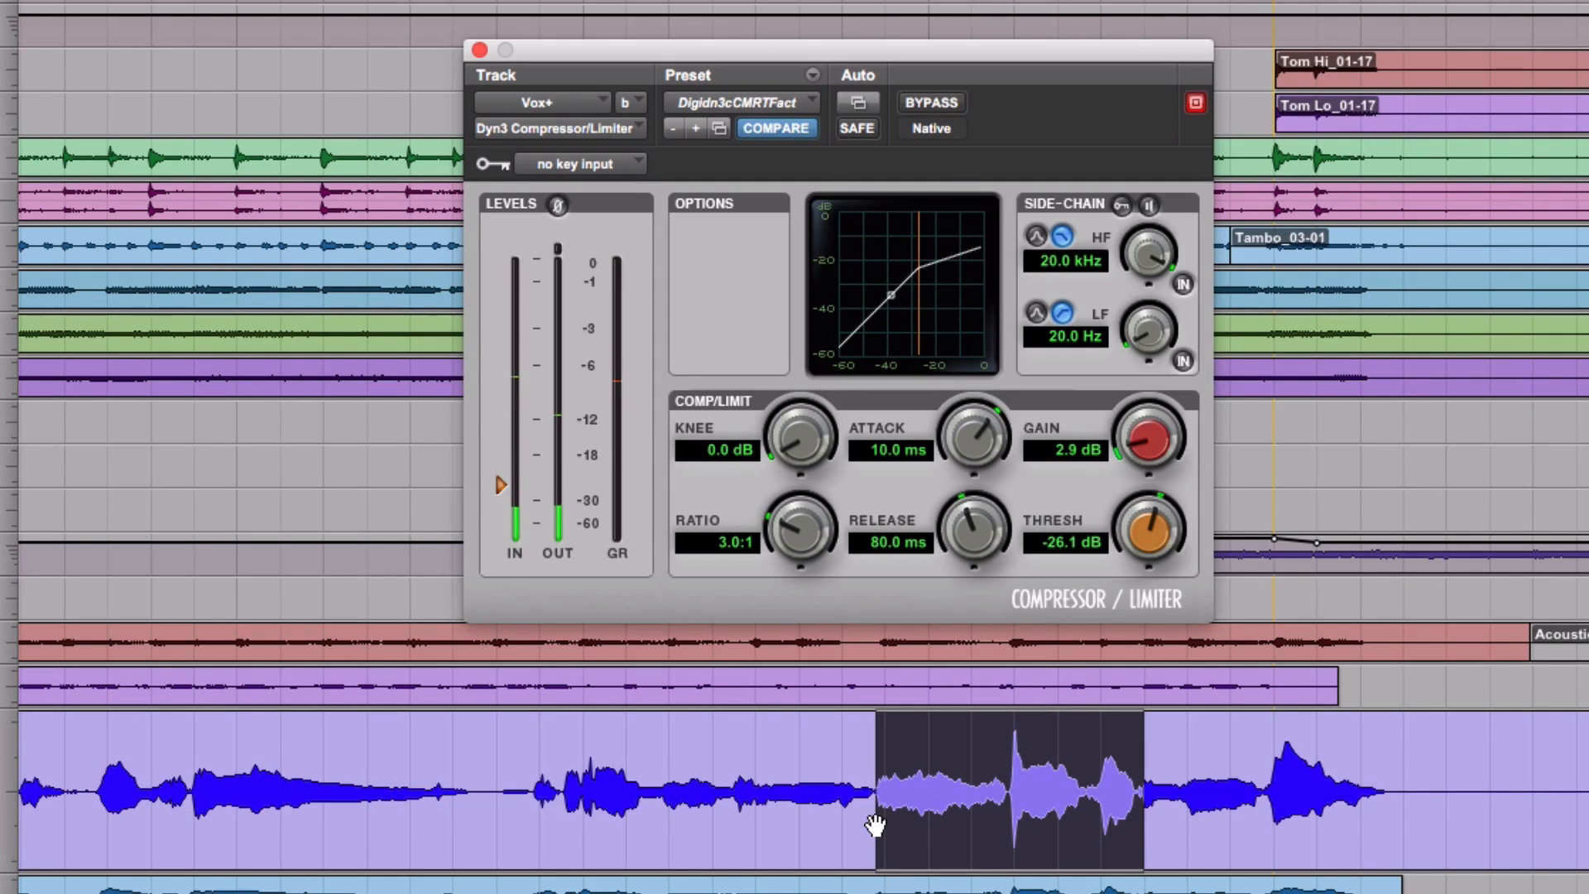
Step: Select the final chorus phrase on Vox+, play it through the compressor, and bypass the compressor for comparison
left_click_drag(1008, 785, 1036, 782)
left_click_drag(1185, 772, 1393, 772)
key("space")
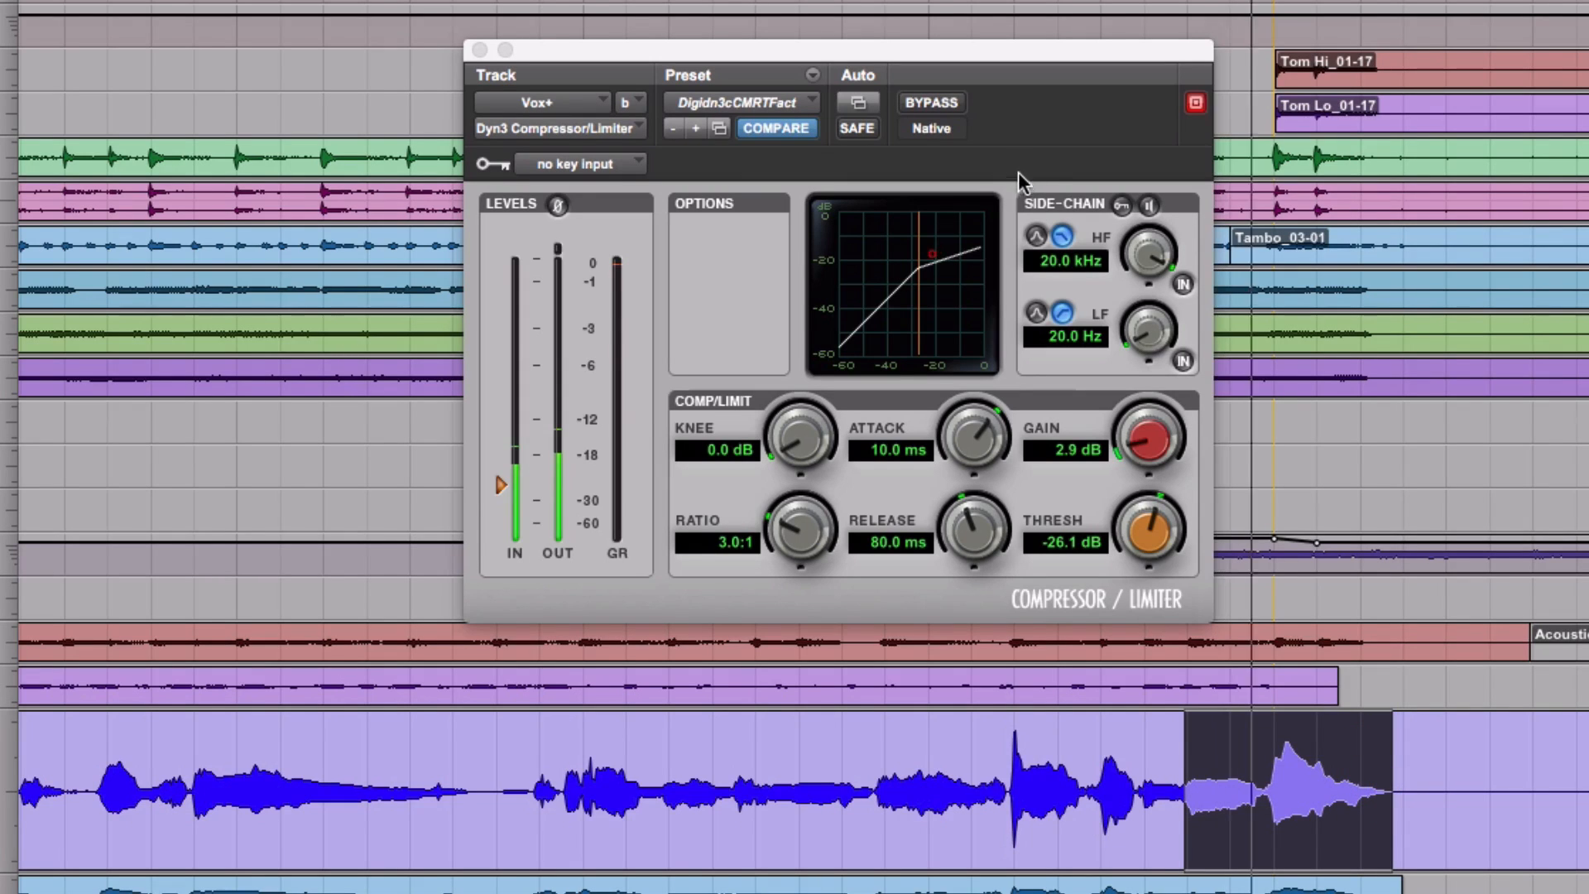
left_click(915, 106)
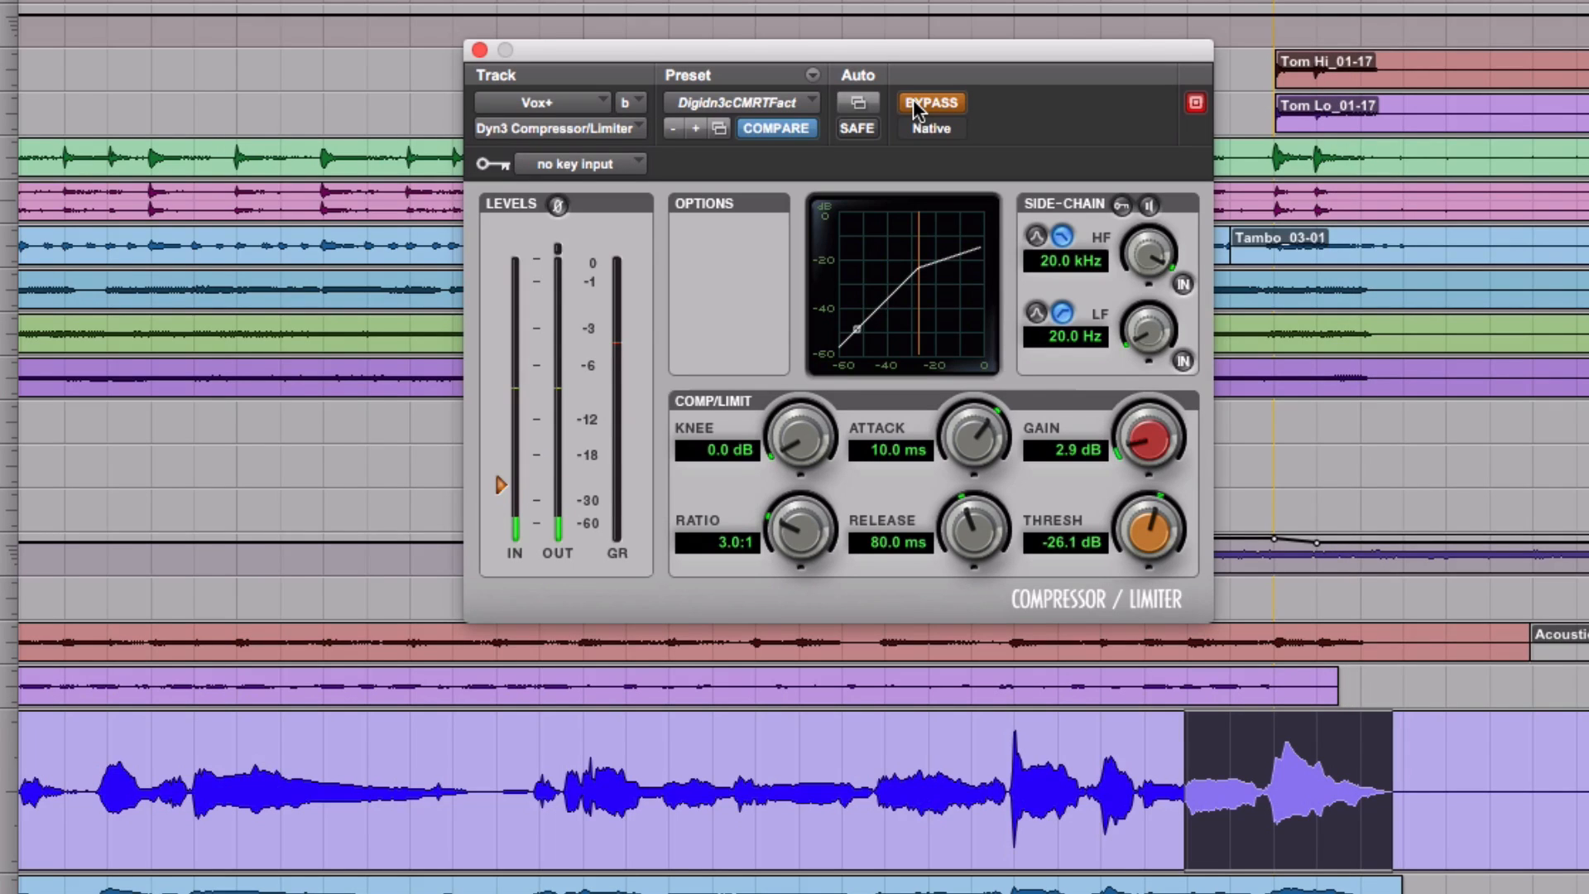
Step: Place the edit cursor at the start of the Vox+ chorus, and bring up the BF-76 limiter on Vox+ for a brief look before closing it
key("r")
key("r")
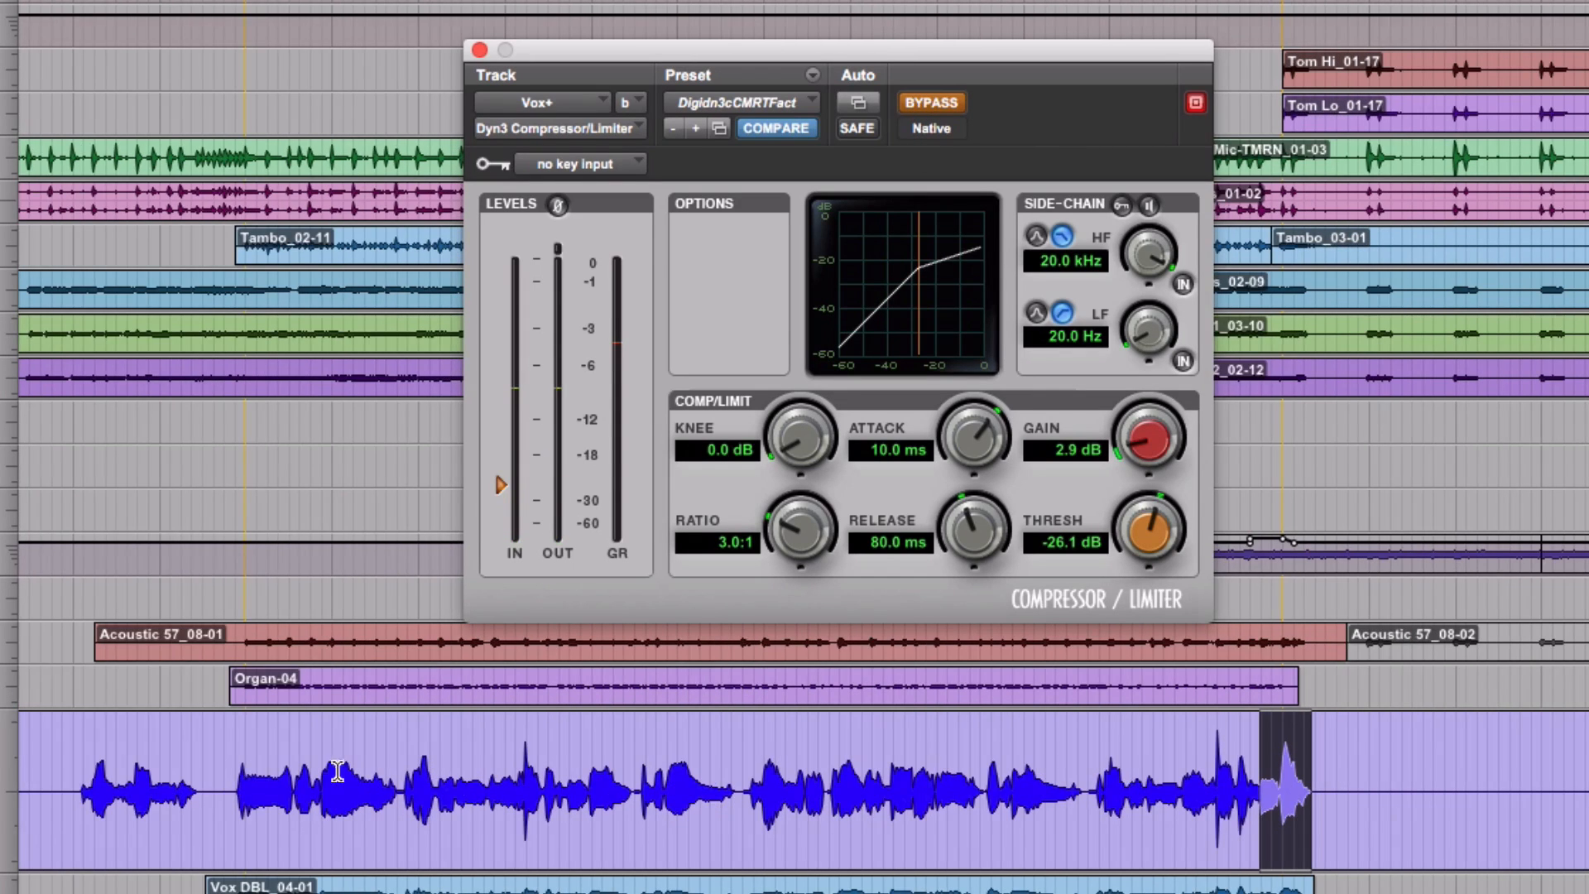
left_click(225, 756)
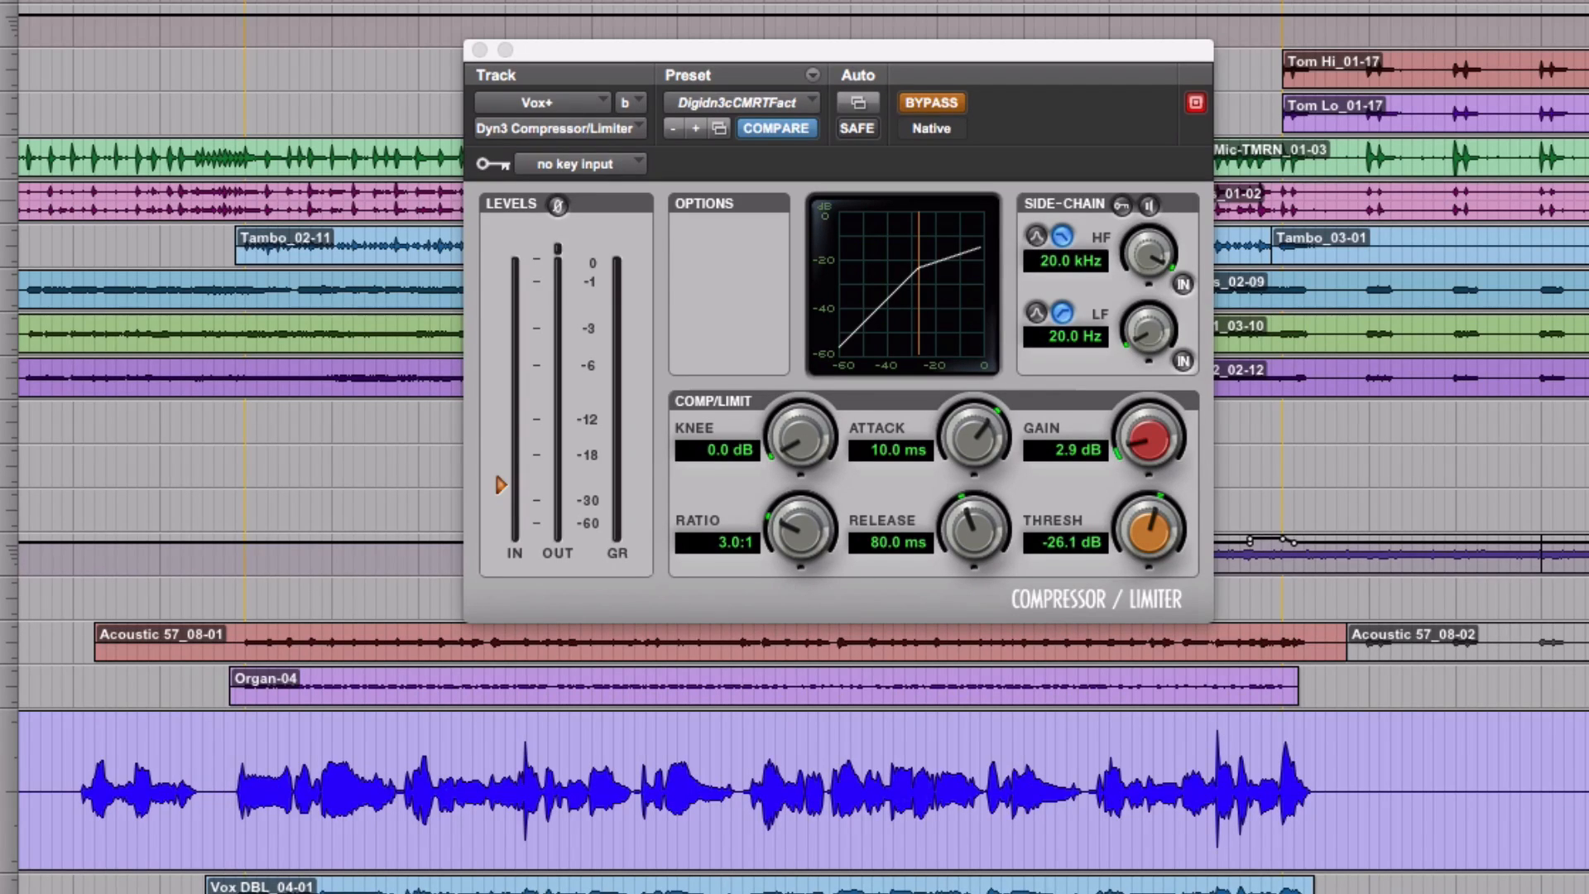
left_click(182, 835)
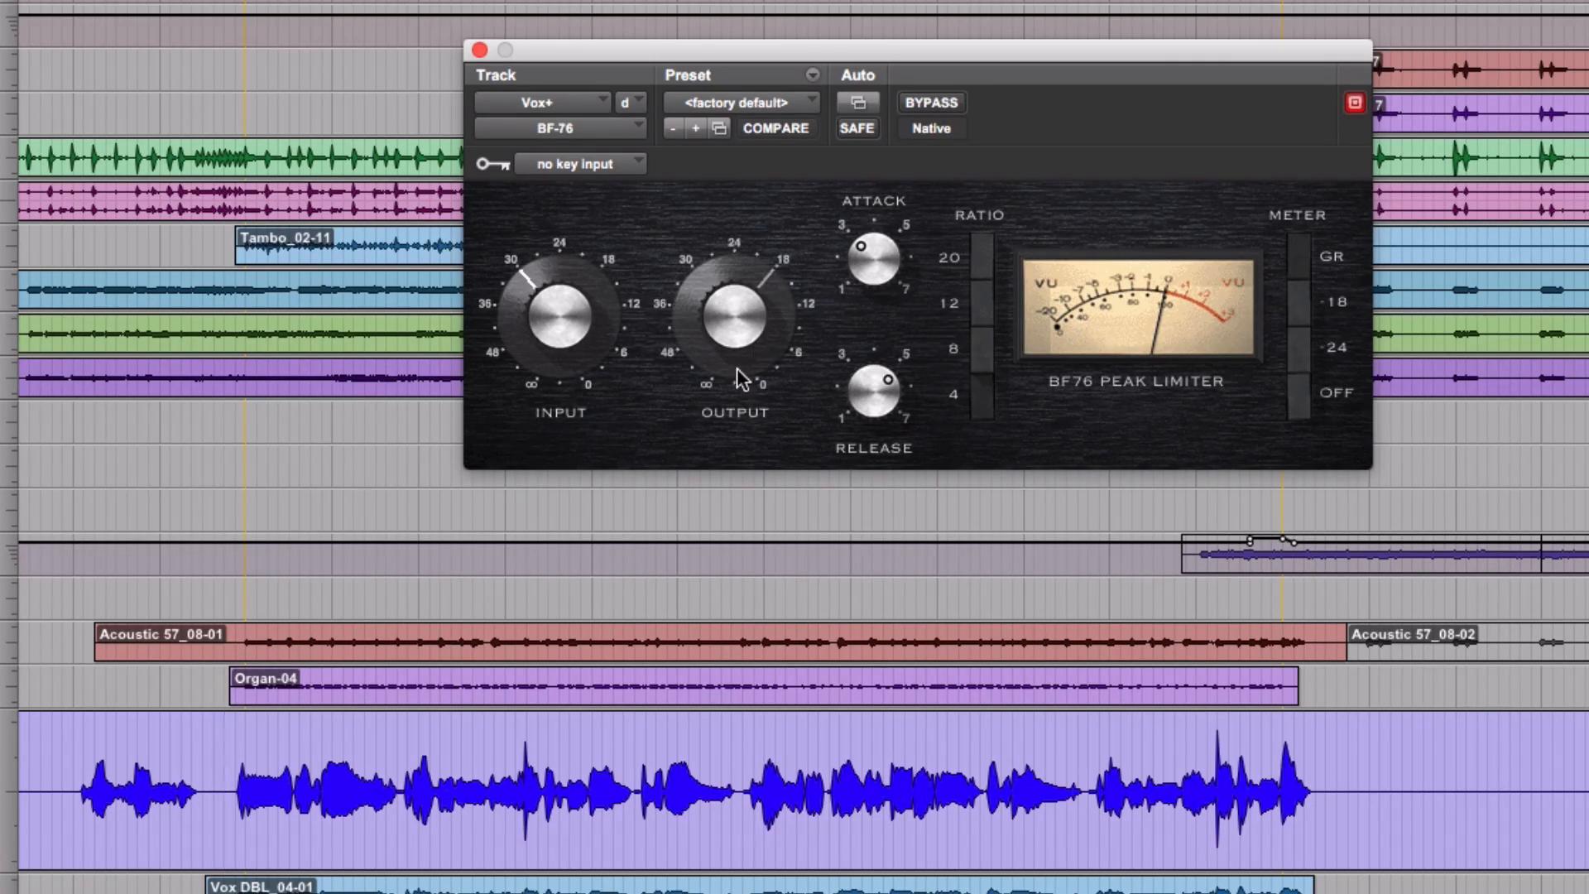
left_click(480, 51)
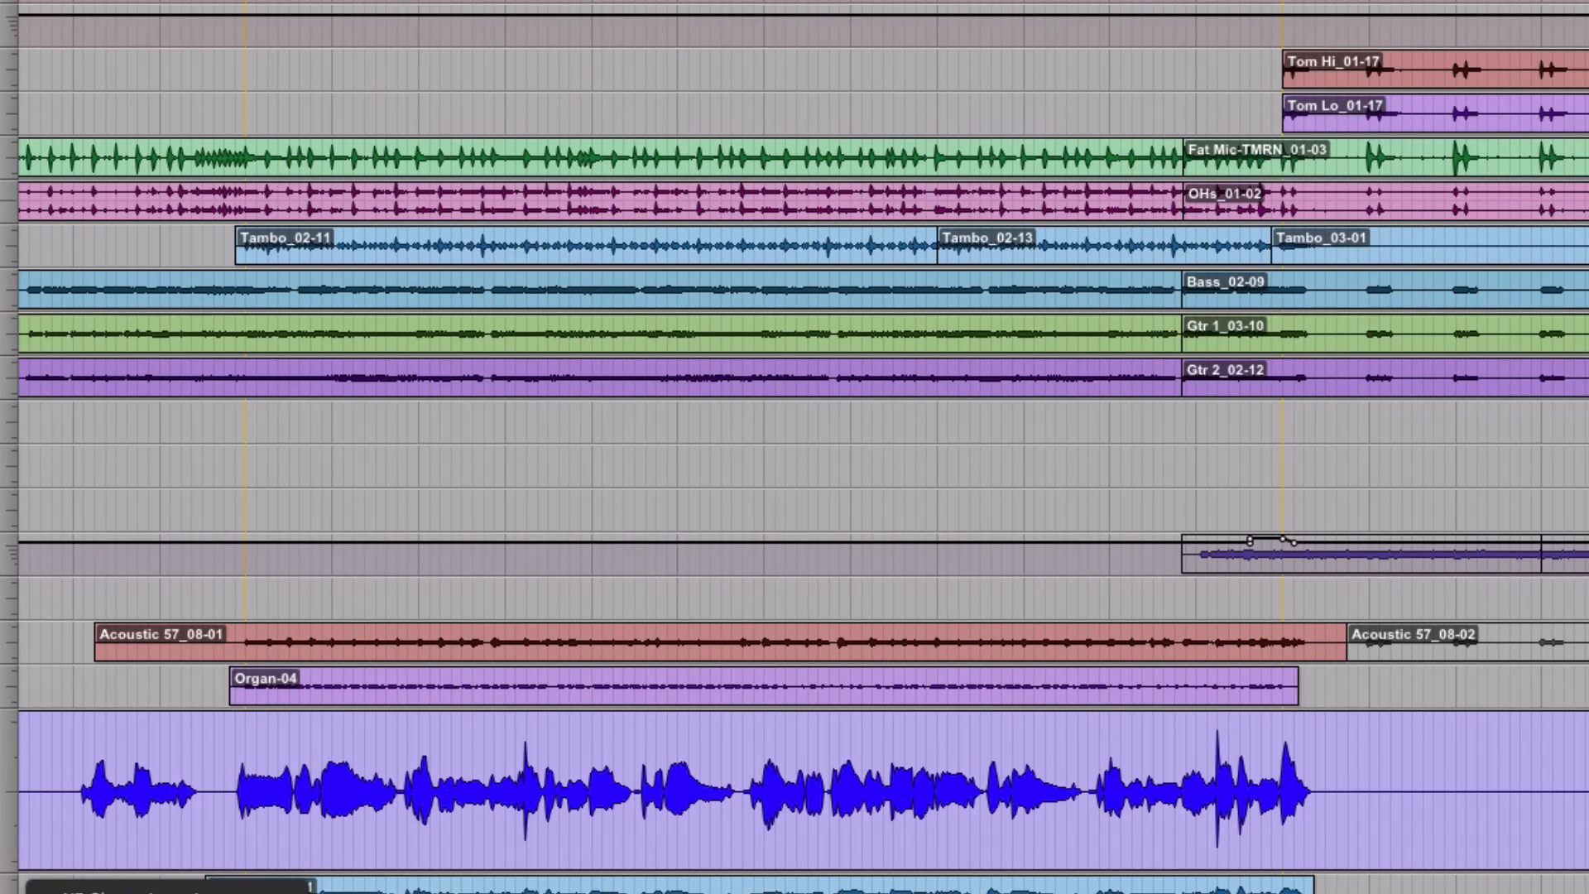
Step: Insert the mono CLA-2A compressor on Vox+ and examine its Peak Reduction and Gain controls
mouse_move(10, 889)
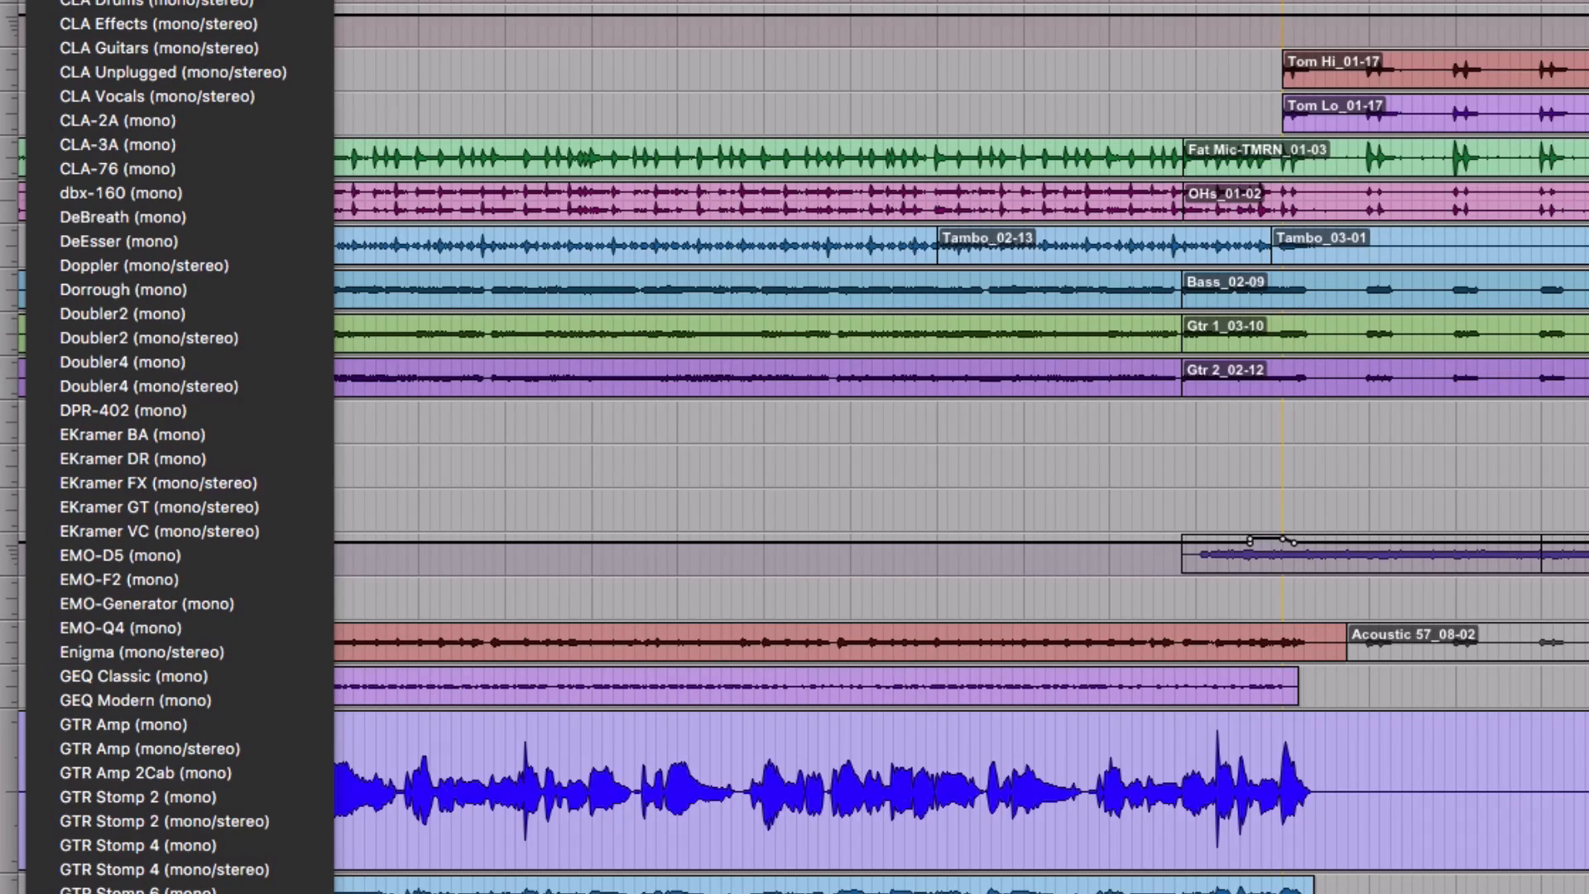
left_click(213, 120)
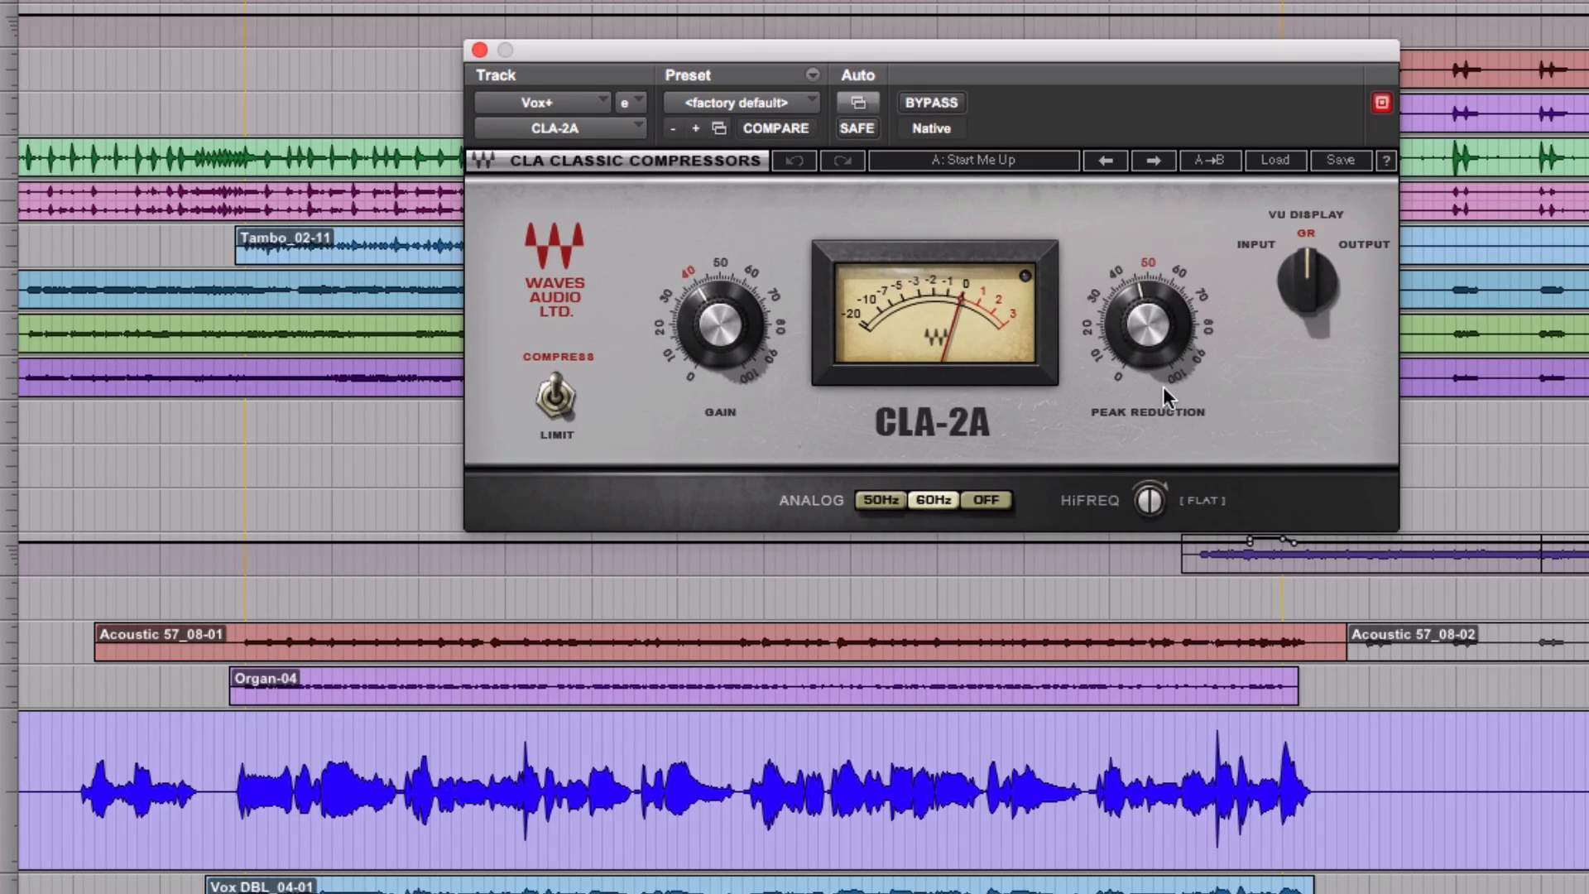
mouse_move(1156, 352)
mouse_move(704, 364)
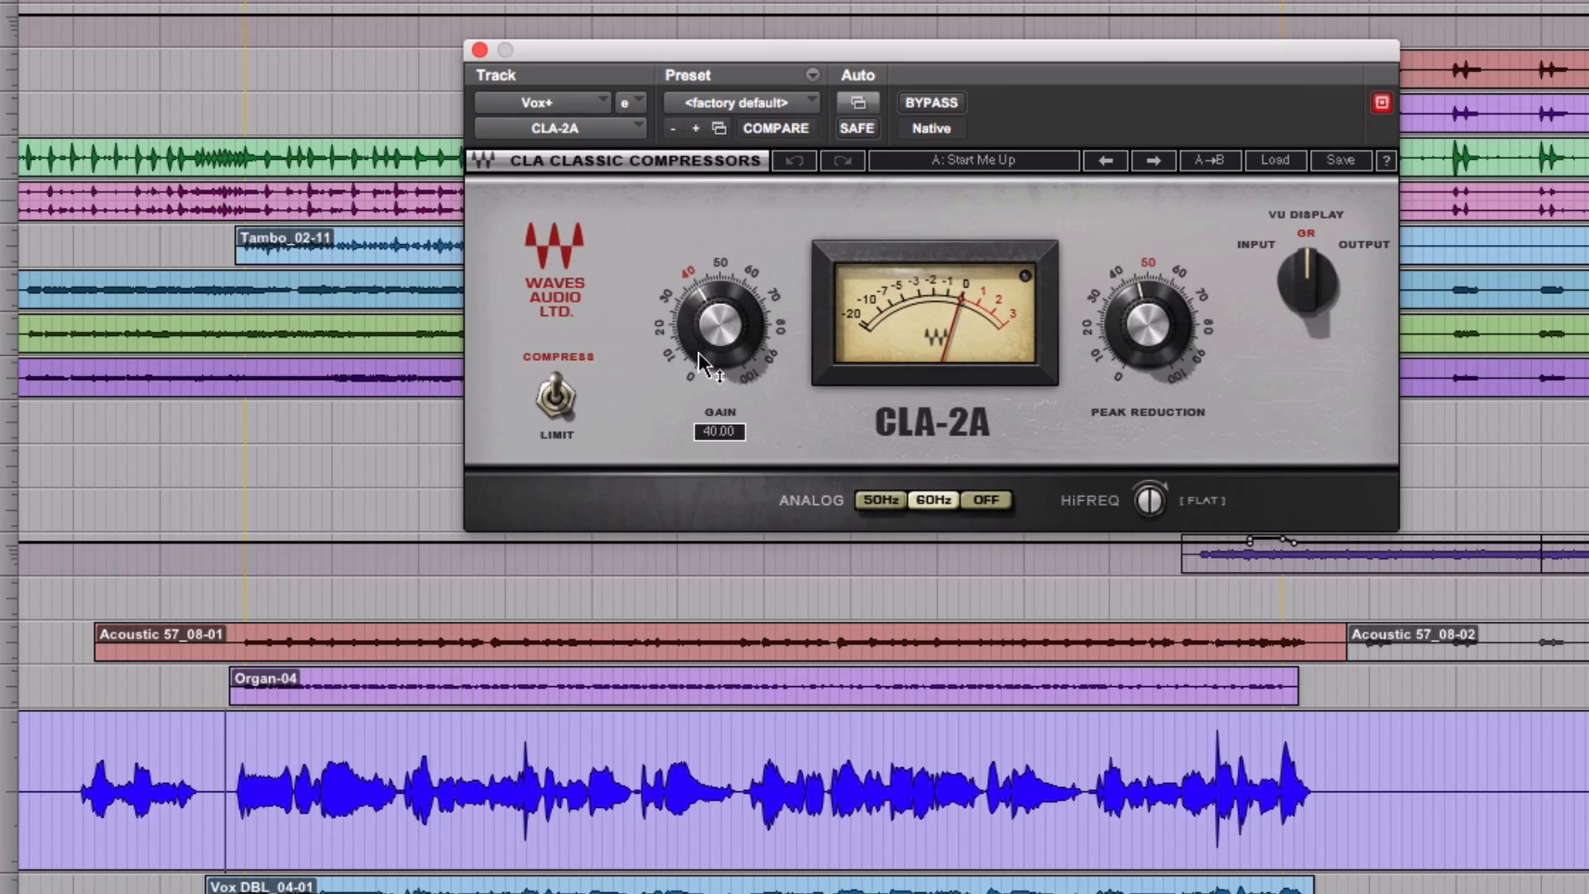